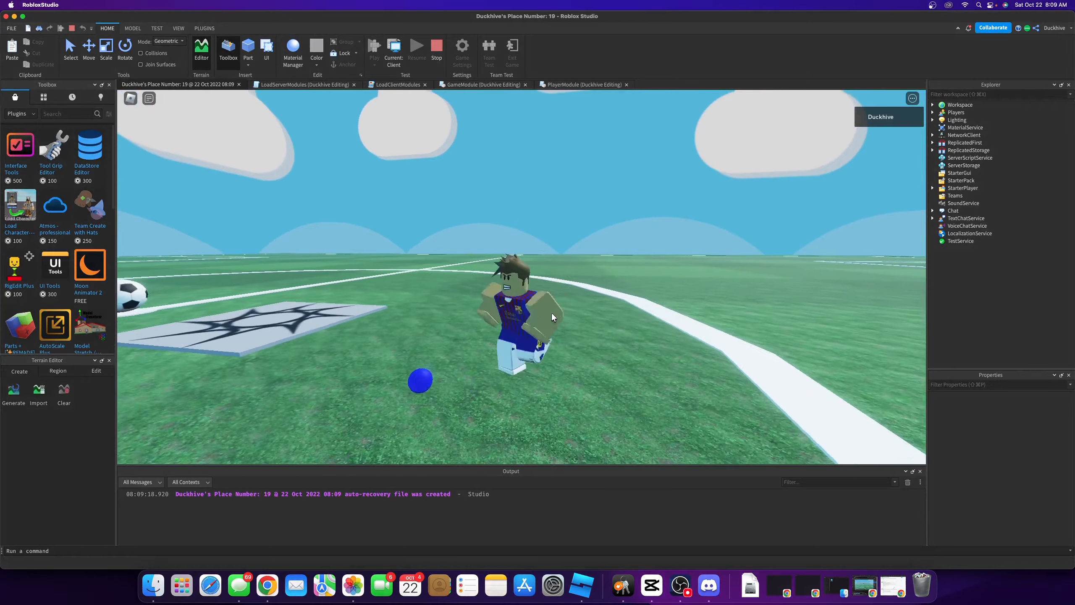
Run the character around the pitch in the playtest to check the blue ball at its feet, and stop the playtest
{"action": "key", "text": "w"}
{"action": "key", "text": "d"}
{"action": "key", "text": "w"}
{"action": "right_click_drag", "start_coordinate": [552, 313], "coordinate": [552, 313]}
{"action": "key", "text": "d"}
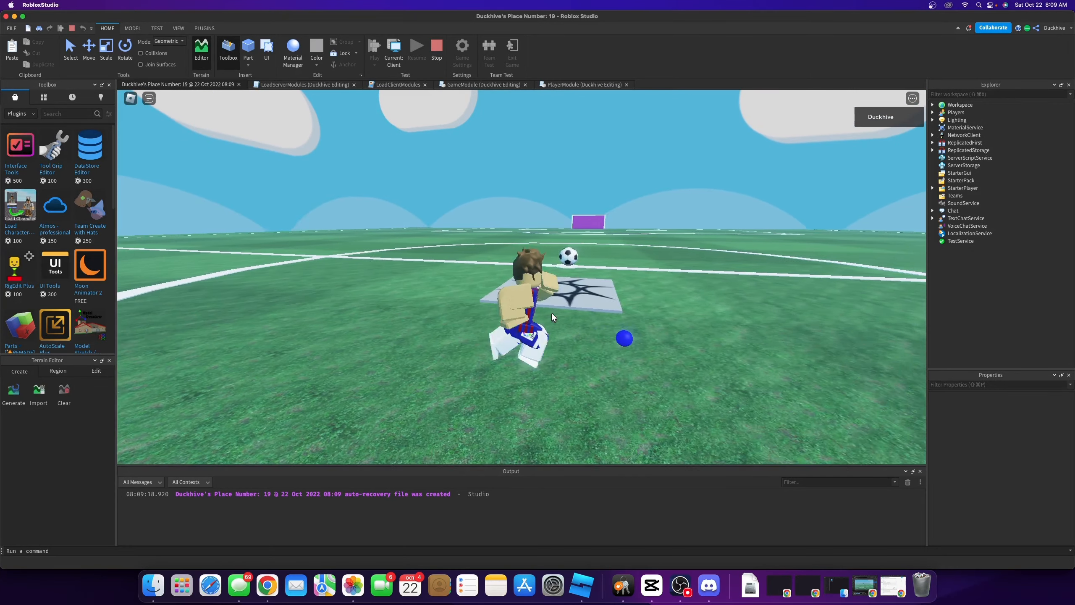
{"action": "key", "text": "a"}
{"action": "key", "text": "d"}
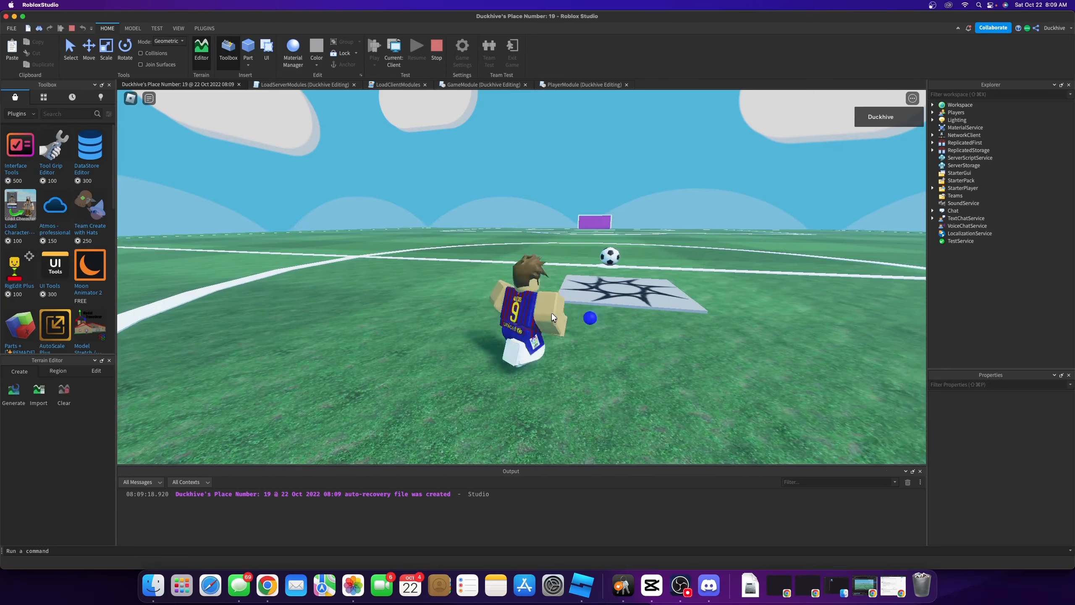
{"action": "key", "text": "a"}
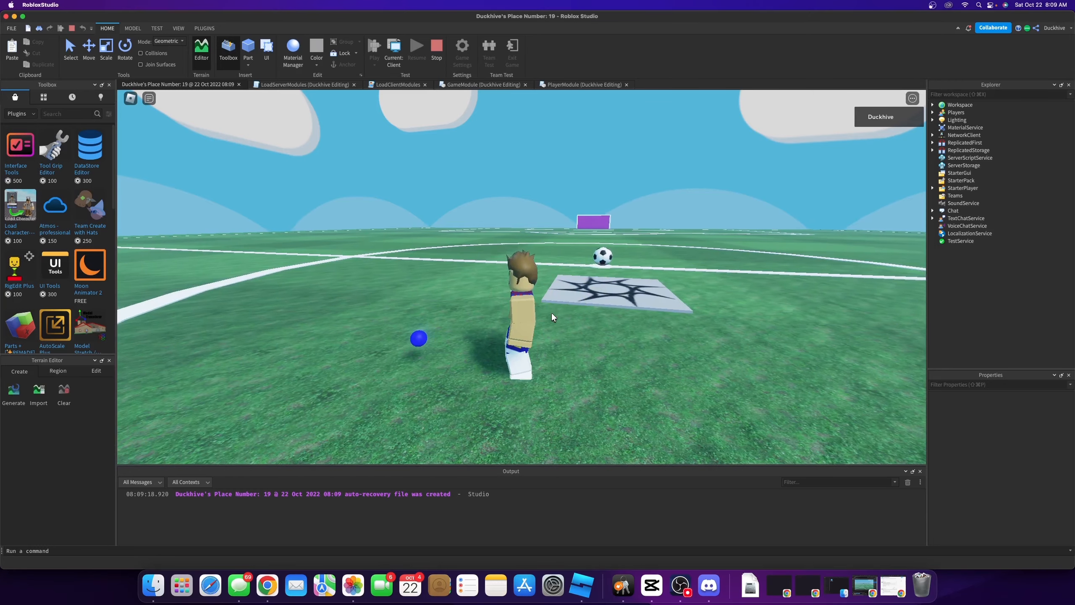
{"action": "key", "text": "shift"}
{"action": "key", "text": "shift"}
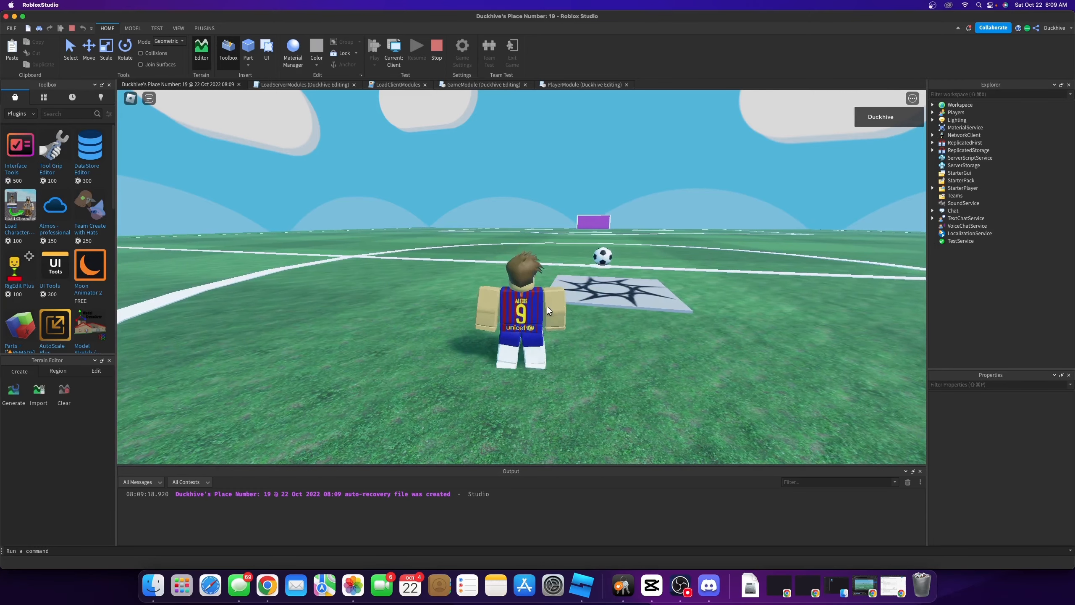
{"action": "left_click", "coordinate": [436, 48]}
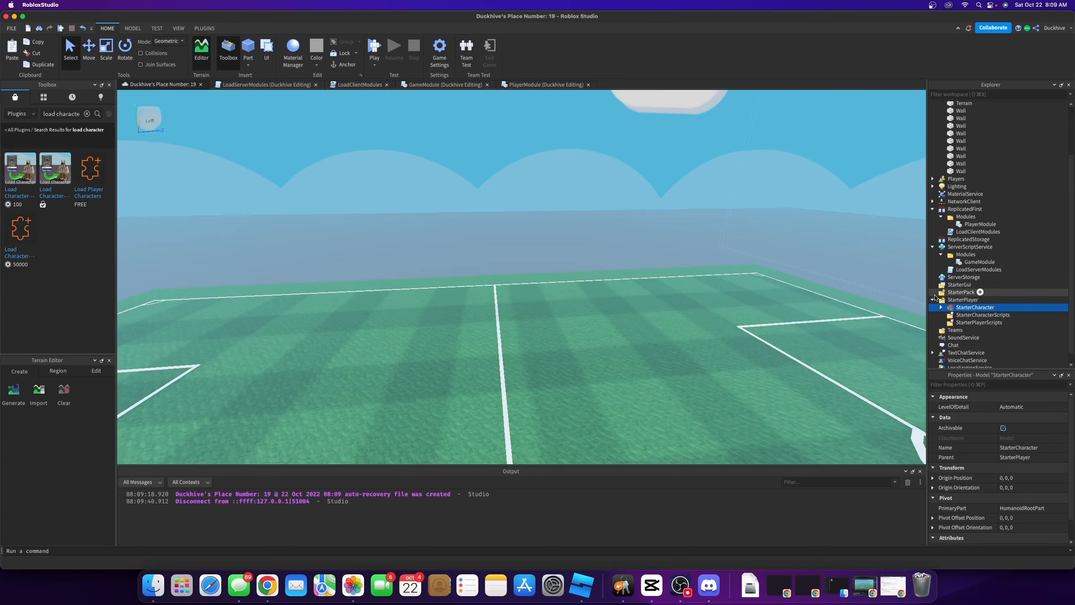
Place StarterCharacter in Workspace and move its BallPosition part forward and down onto the blue ball in front of the character
{"action": "left_click_drag", "start_coordinate": [954, 312], "coordinate": [962, 107]}
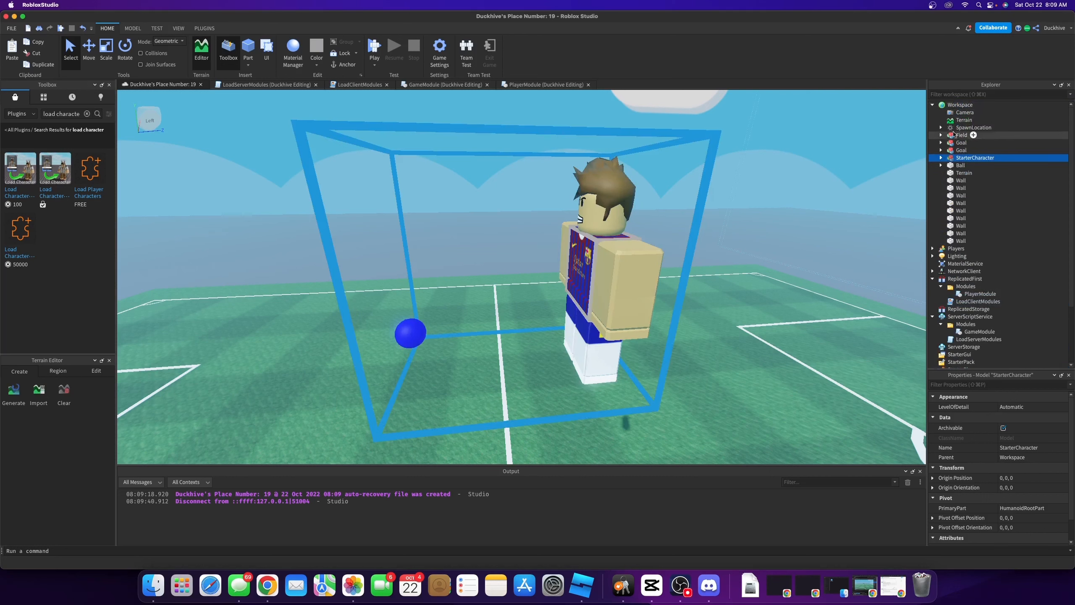
{"action": "left_click", "coordinate": [940, 157]}
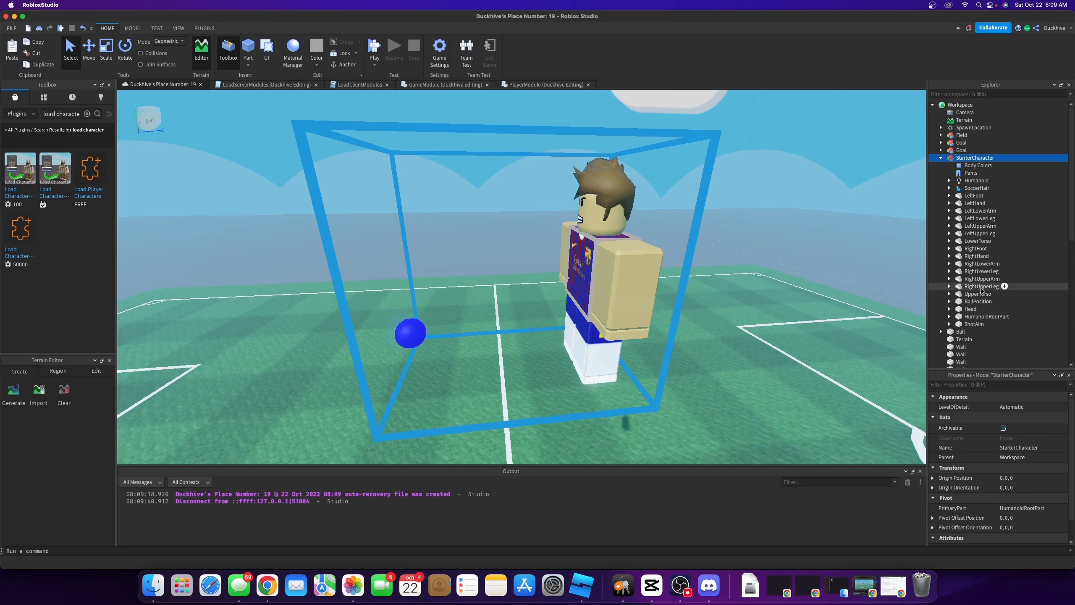
{"action": "left_click", "coordinate": [979, 302]}
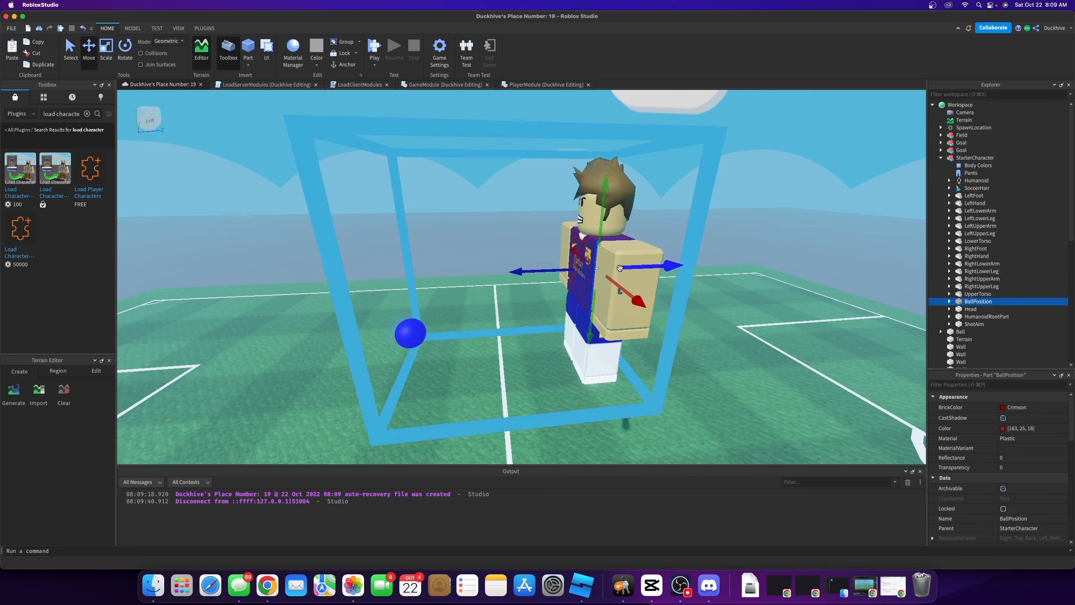
{"action": "left_click_drag", "start_coordinate": [671, 265], "coordinate": [488, 281]}
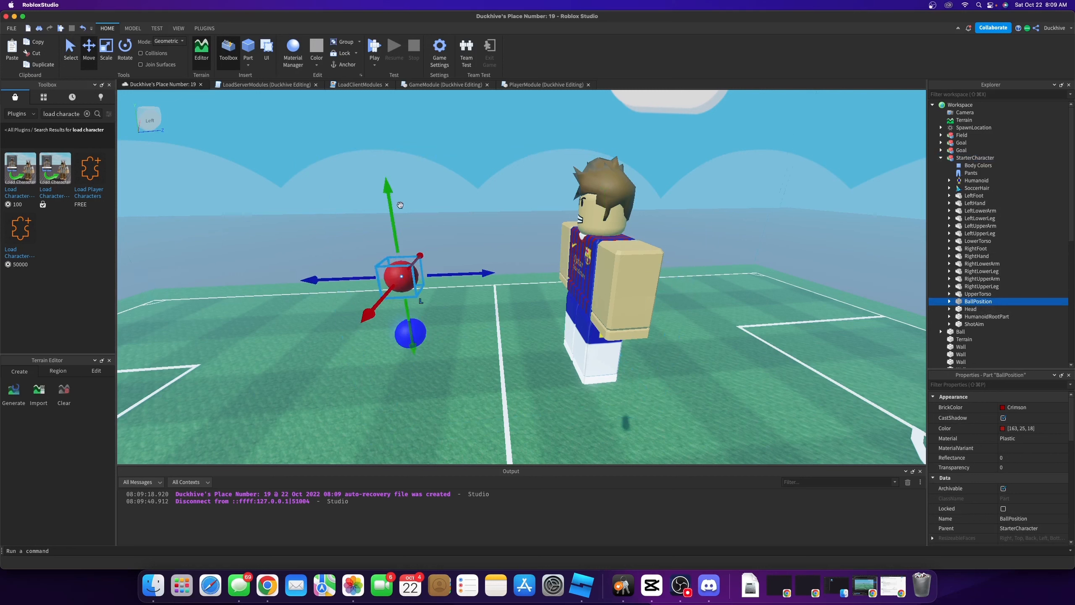
{"action": "left_click_drag", "start_coordinate": [385, 183], "coordinate": [391, 247]}
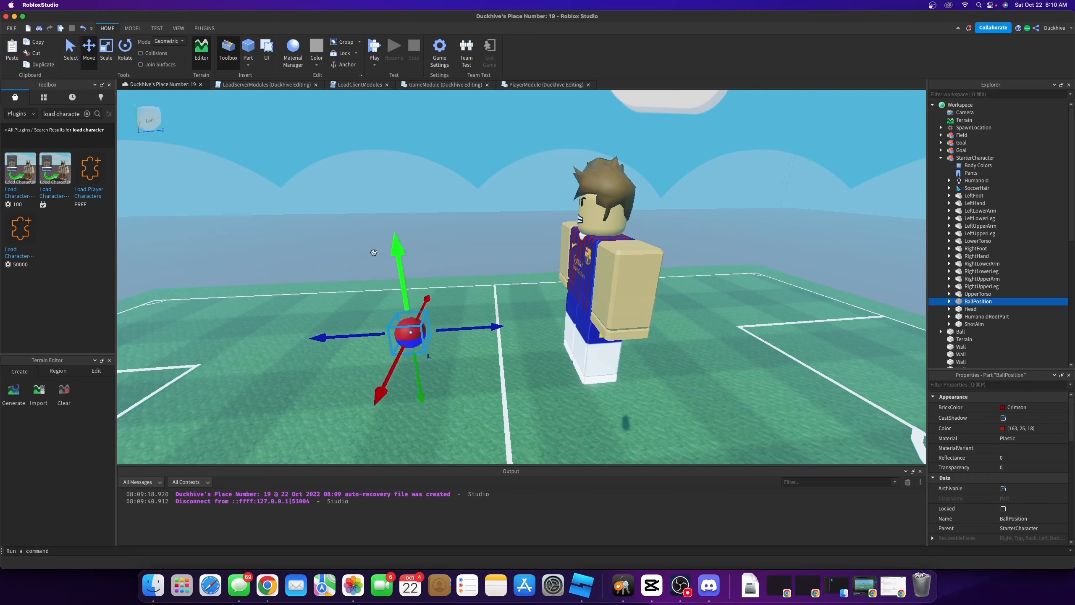
Examine the BallPosition sphere against the blue ball and the character from close up and from the front
{"action": "right_click_drag", "start_coordinate": [349, 266], "coordinate": [350, 263]}
{"action": "key", "text": "w"}
{"action": "key", "text": "s"}
{"action": "key", "text": "a"}
{"action": "scroll", "coordinate": [549, 184], "scroll_direction": "up", "scroll_amount": 5}
{"action": "scroll", "coordinate": [549, 185], "scroll_direction": "up", "scroll_amount": 3}
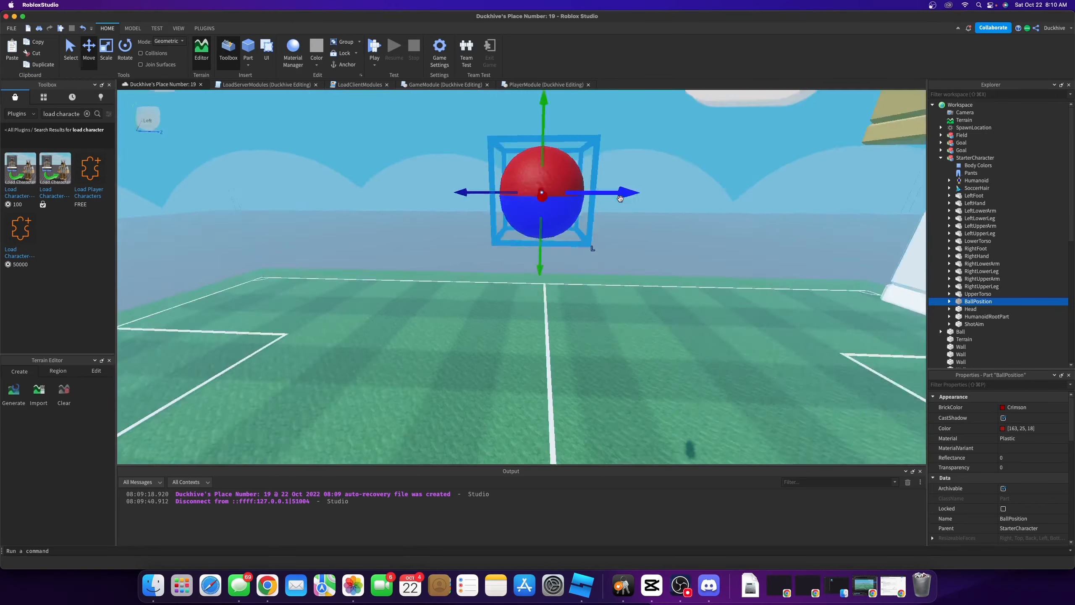
{"action": "key", "text": "d"}
{"action": "right_click_drag", "start_coordinate": [620, 198], "coordinate": [620, 199]}
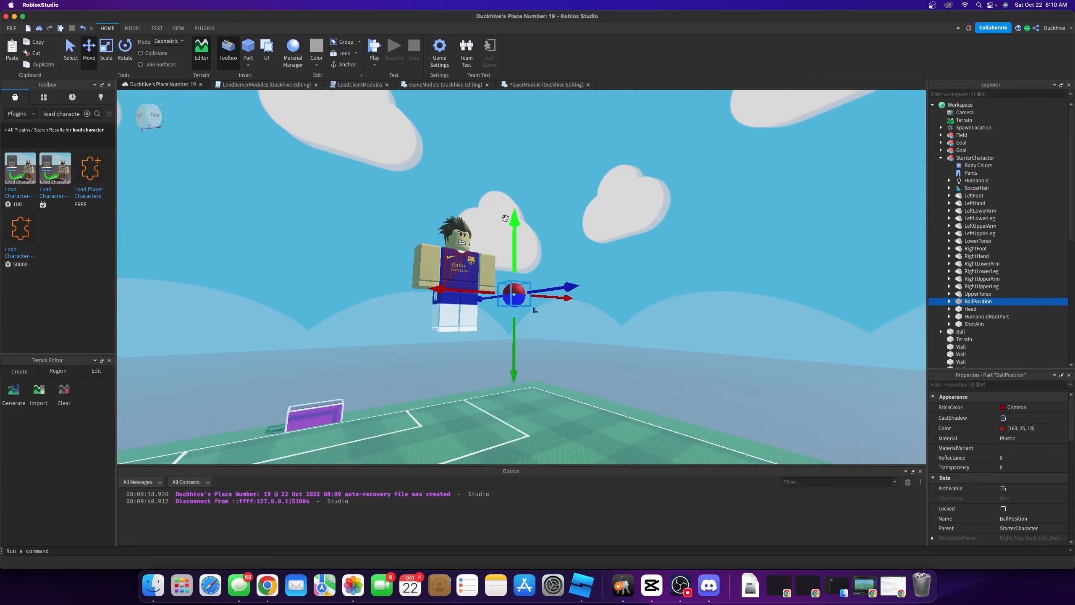
Put the StarterCharacter model back into StarterPlayer
{"action": "left_click", "coordinate": [941, 158]}
{"action": "left_click_drag", "start_coordinate": [959, 159], "coordinate": [970, 305]}
{"action": "scroll", "coordinate": [969, 265], "scroll_direction": "down", "scroll_amount": 3}
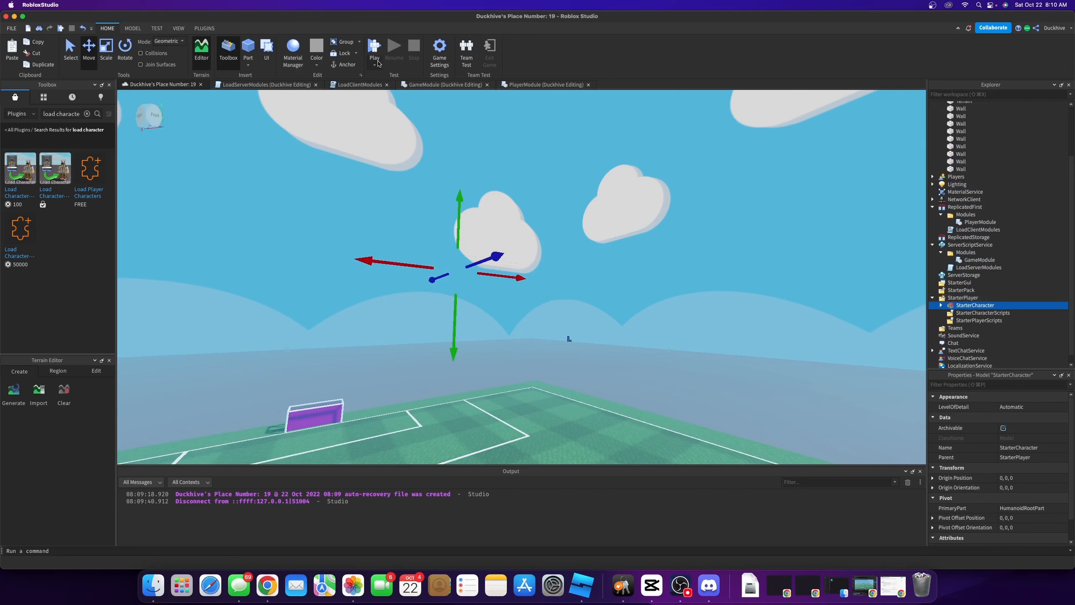
Playtest the updated character by walking it off the spawn pad, and stop the playtest
{"action": "left_click", "coordinate": [377, 50]}
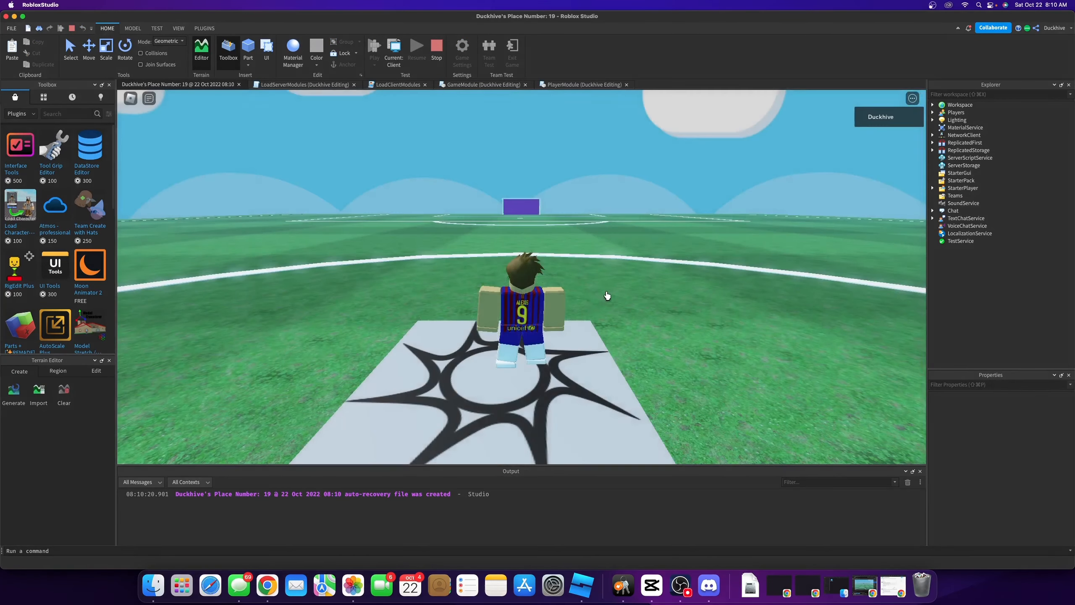
{"action": "key", "text": "d"}
{"action": "right_click_drag", "start_coordinate": [592, 298], "coordinate": [590, 293]}
{"action": "key", "text": "w"}
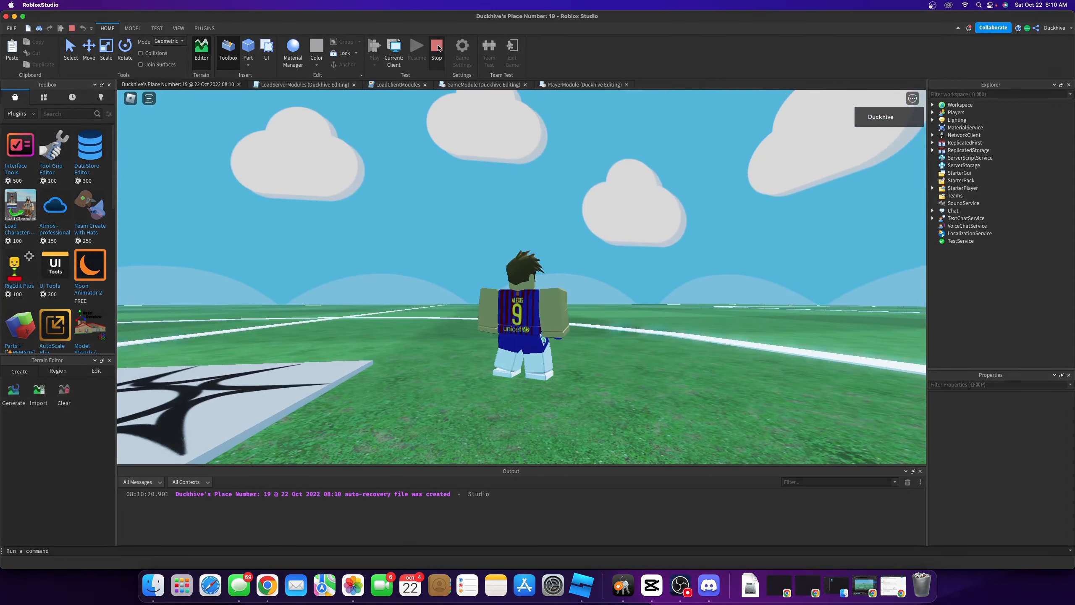
{"action": "left_click", "coordinate": [437, 48]}
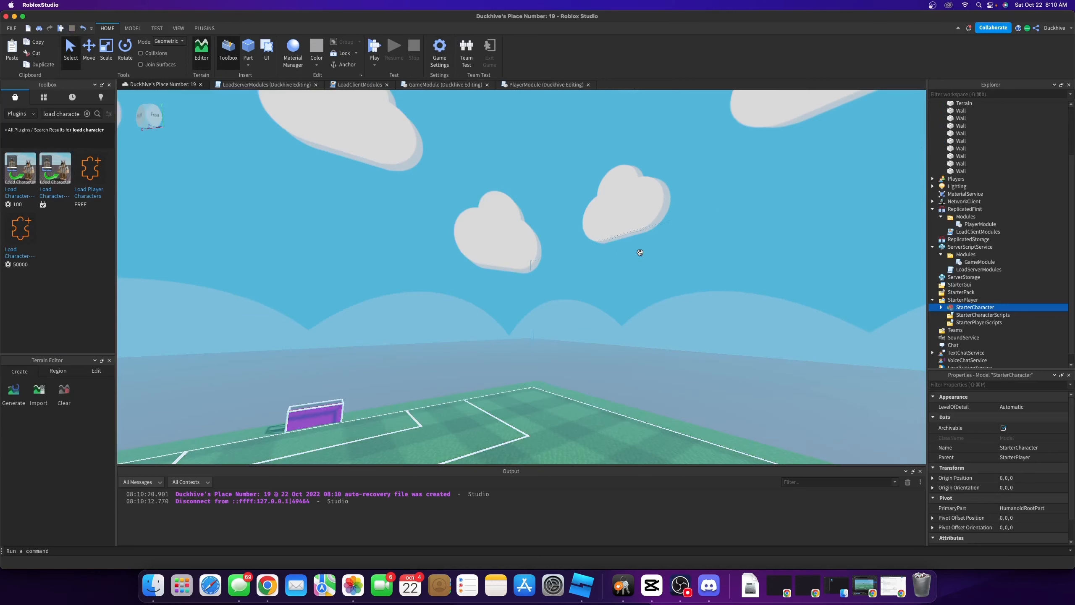
Move the soccer ball at the centre spot straight down below the pitch surface
{"action": "right_click_drag", "start_coordinate": [640, 253], "coordinate": [573, 280]}
{"action": "key", "text": "w"}
{"action": "key", "text": "a"}
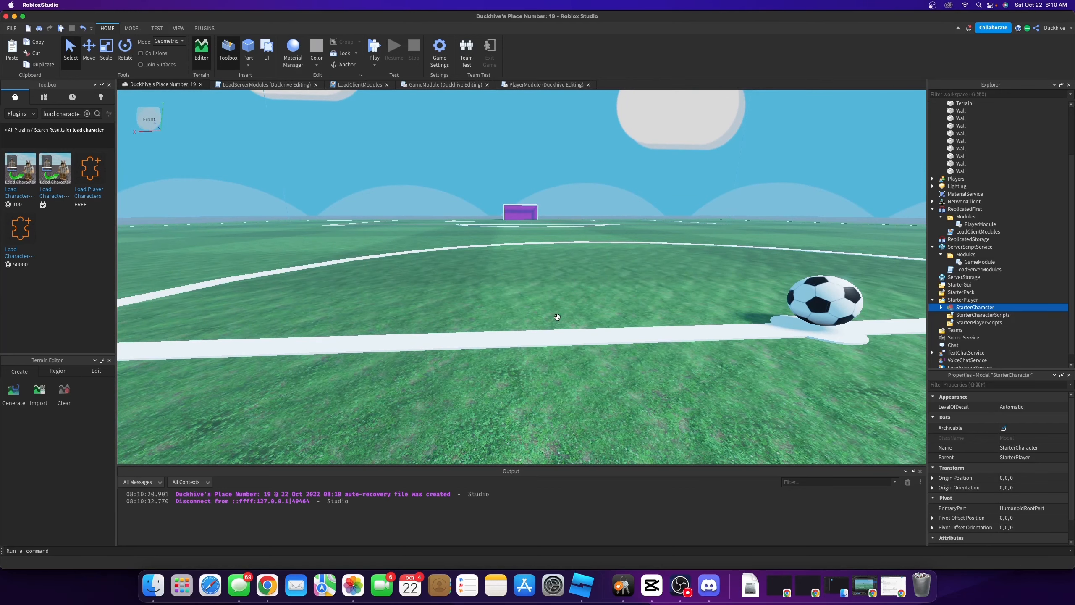
{"action": "right_click_drag", "start_coordinate": [640, 271], "coordinate": [640, 271]}
{"action": "left_click", "coordinate": [640, 242]}
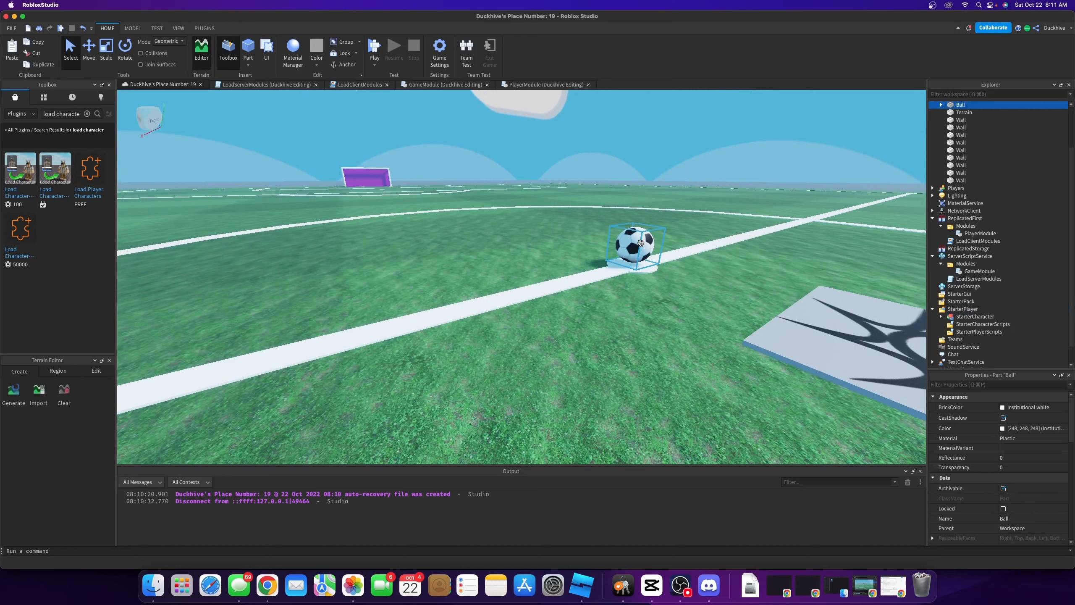
{"action": "scroll", "coordinate": [970, 144], "scroll_direction": "up", "scroll_amount": 3}
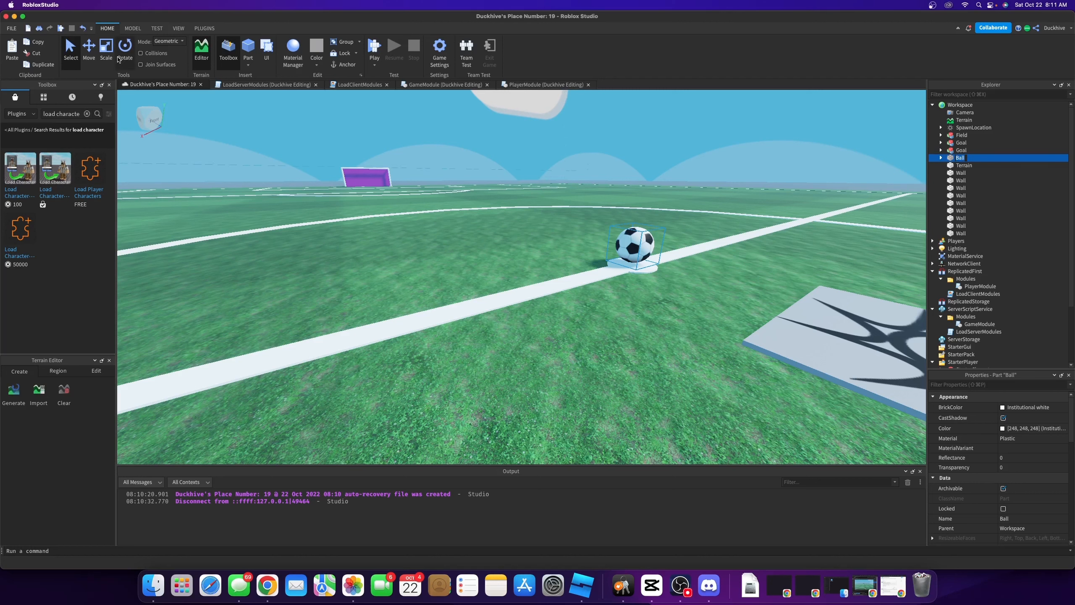
{"action": "left_click", "coordinate": [88, 54]}
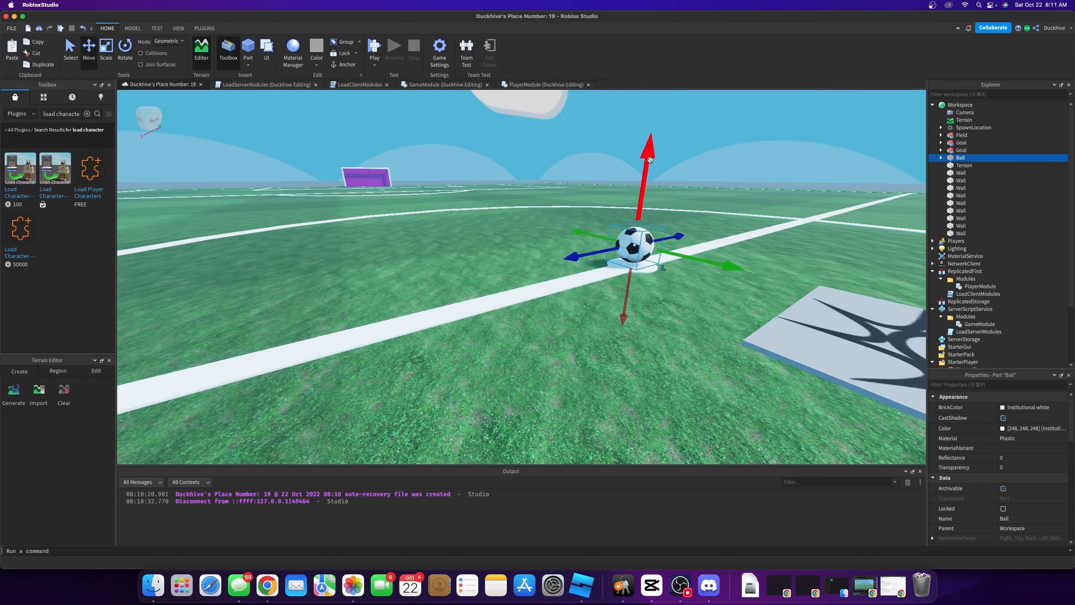
{"action": "mouse_move", "coordinate": [650, 160]}
{"action": "left_mouse_down"}
{"action": "mouse_move", "coordinate": [652, 177]}
{"action": "mouse_move", "coordinate": [663, 160]}
{"action": "left_mouse_up"}
{"action": "right_click_drag", "start_coordinate": [562, 252], "coordinate": [562, 252]}
{"action": "key", "text": "d"}
{"action": "key", "text": "w"}
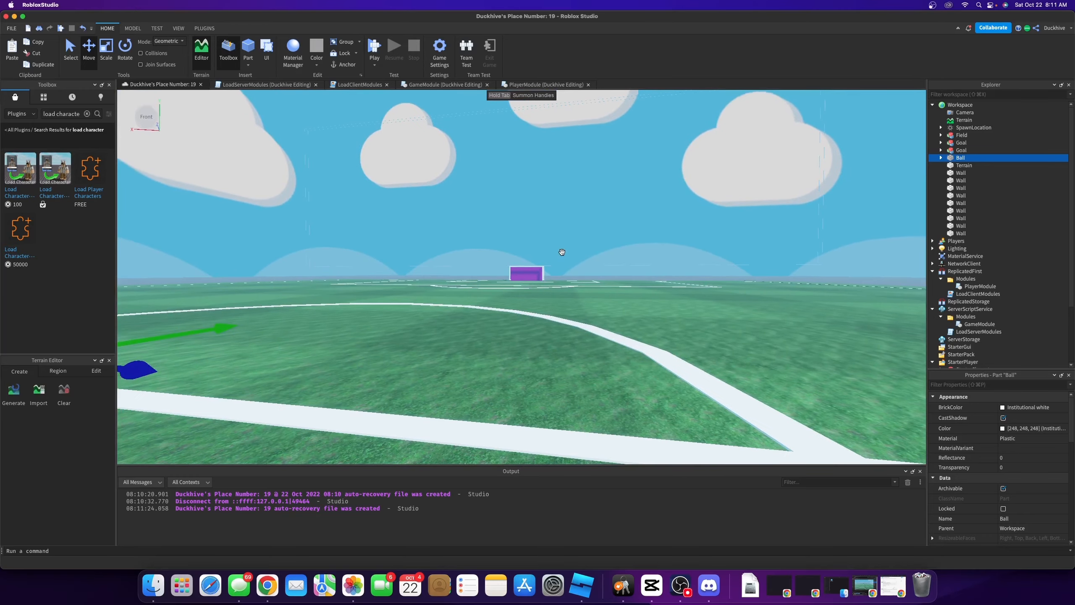
{"action": "right_click_drag", "start_coordinate": [562, 252], "coordinate": [562, 252]}
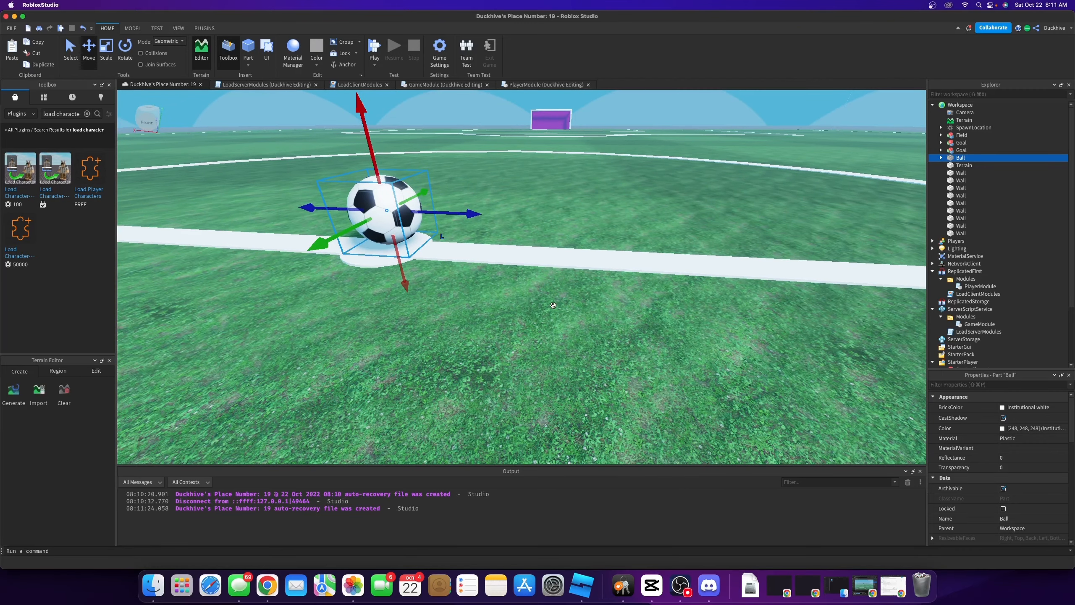
{"action": "right_click_drag", "start_coordinate": [553, 305], "coordinate": [508, 213]}
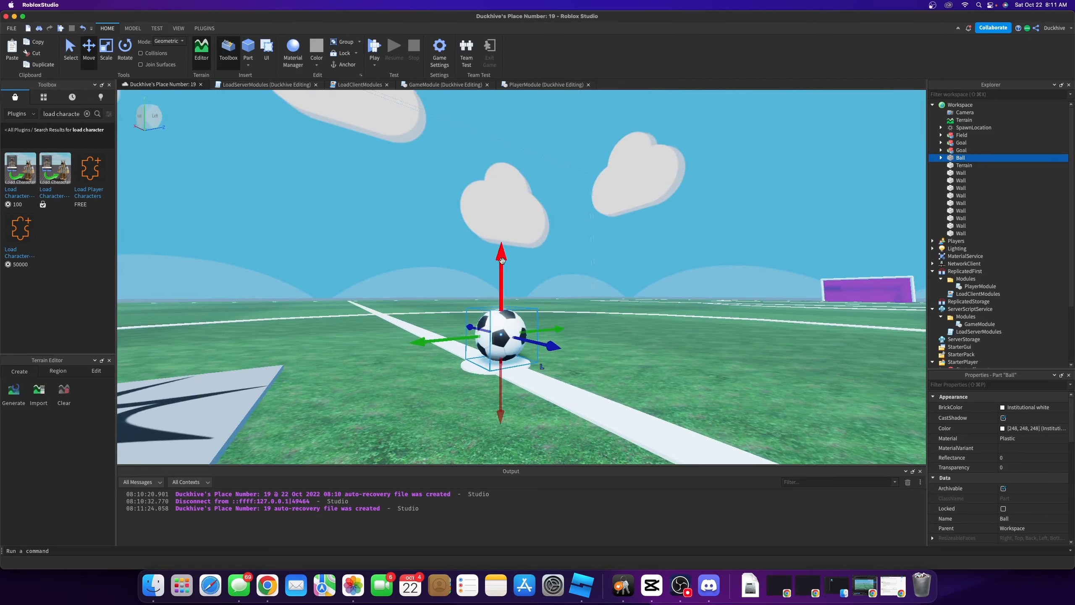
{"action": "left_click_drag", "start_coordinate": [502, 256], "coordinate": [503, 317]}
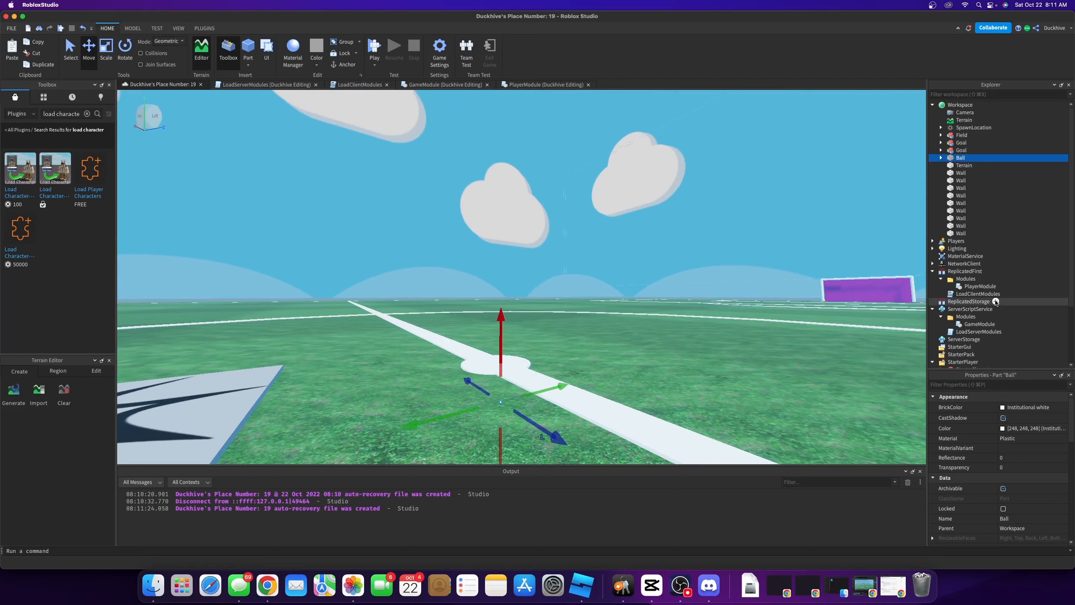
Turn on the Anchored property of the soccer ball
{"action": "scroll", "coordinate": [1014, 452], "scroll_direction": "down", "scroll_amount": 10}
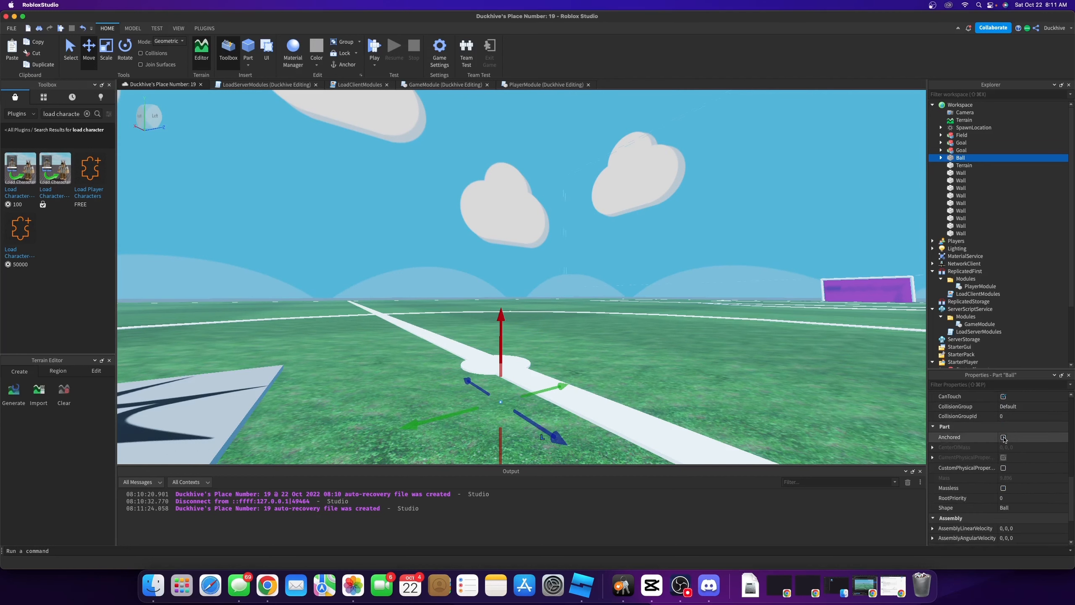
{"action": "left_click", "coordinate": [1003, 437]}
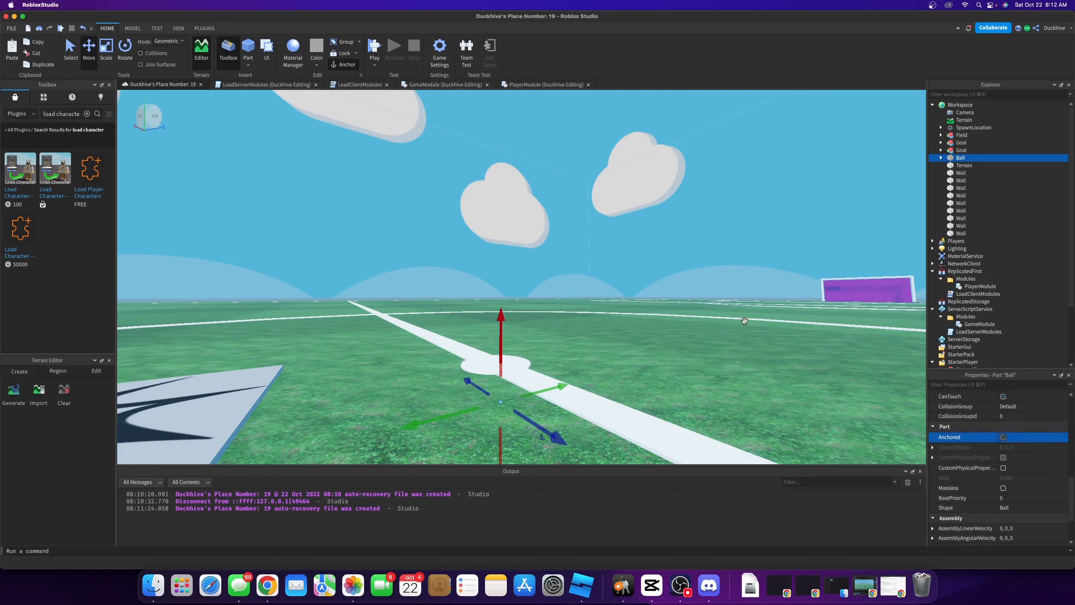
Examine the pitch around the centre spot and the purple goals at its ends
{"action": "right_click_drag", "start_coordinate": [663, 321], "coordinate": [663, 321]}
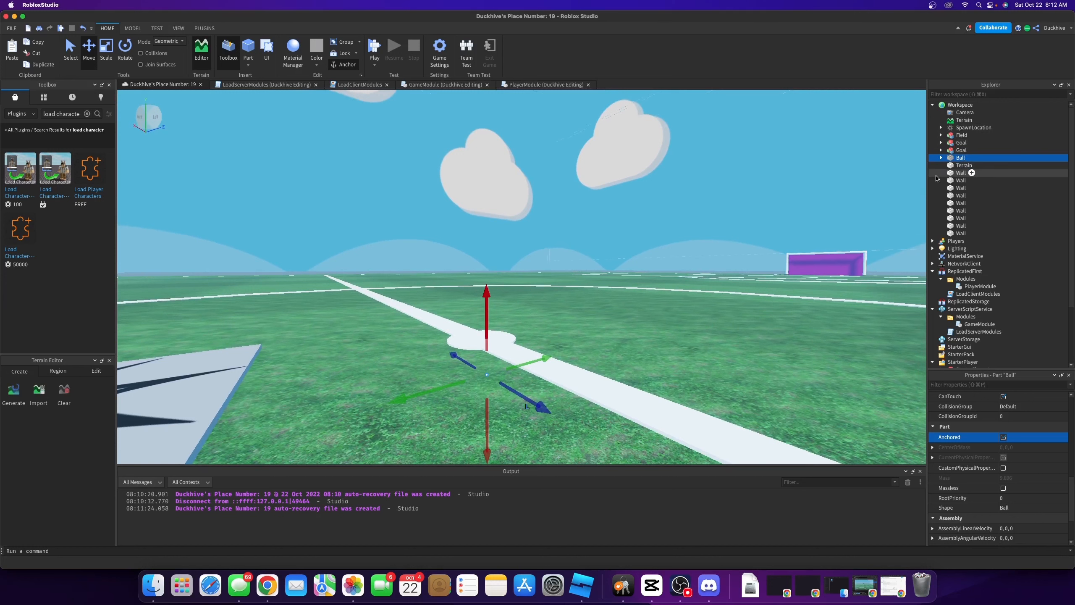
{"action": "right_click_drag", "start_coordinate": [472, 258], "coordinate": [473, 258]}
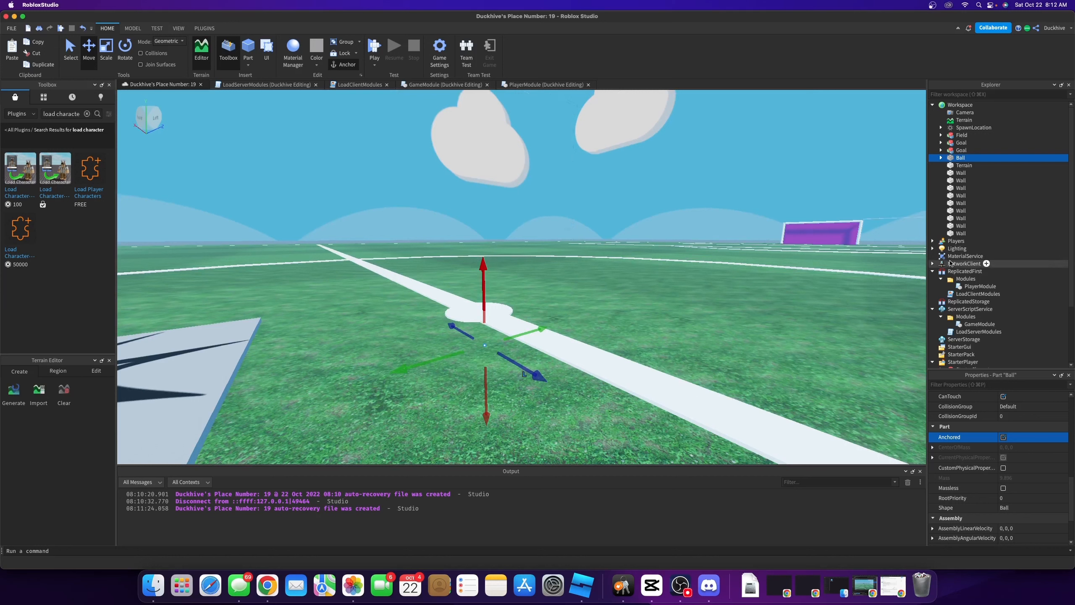
{"action": "scroll", "coordinate": [963, 265], "scroll_direction": "down", "scroll_amount": 3}
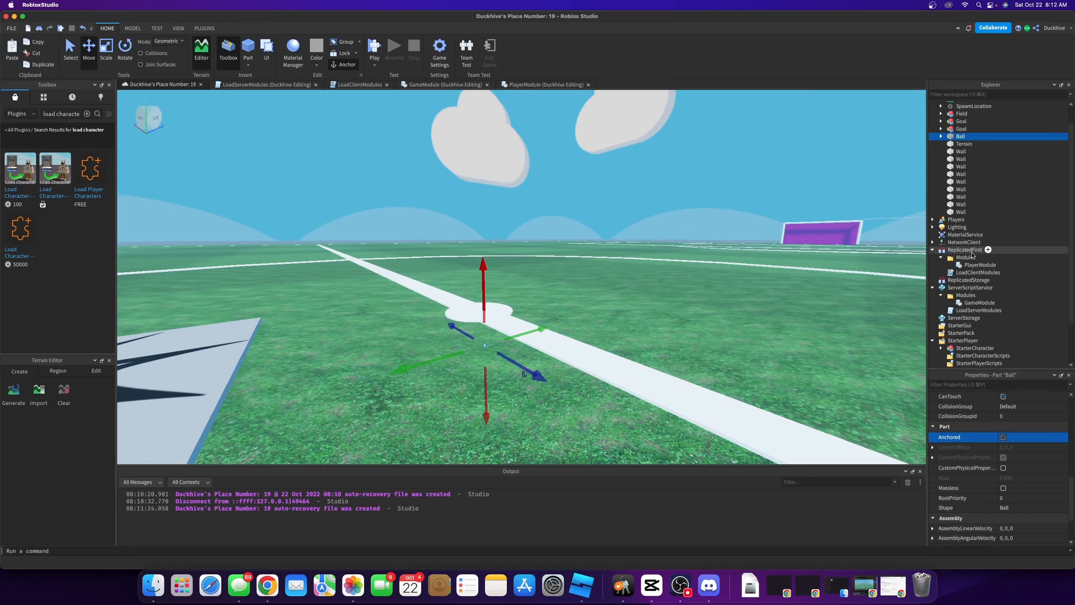
{"action": "scroll", "coordinate": [972, 254], "scroll_direction": "down", "scroll_amount": 6}
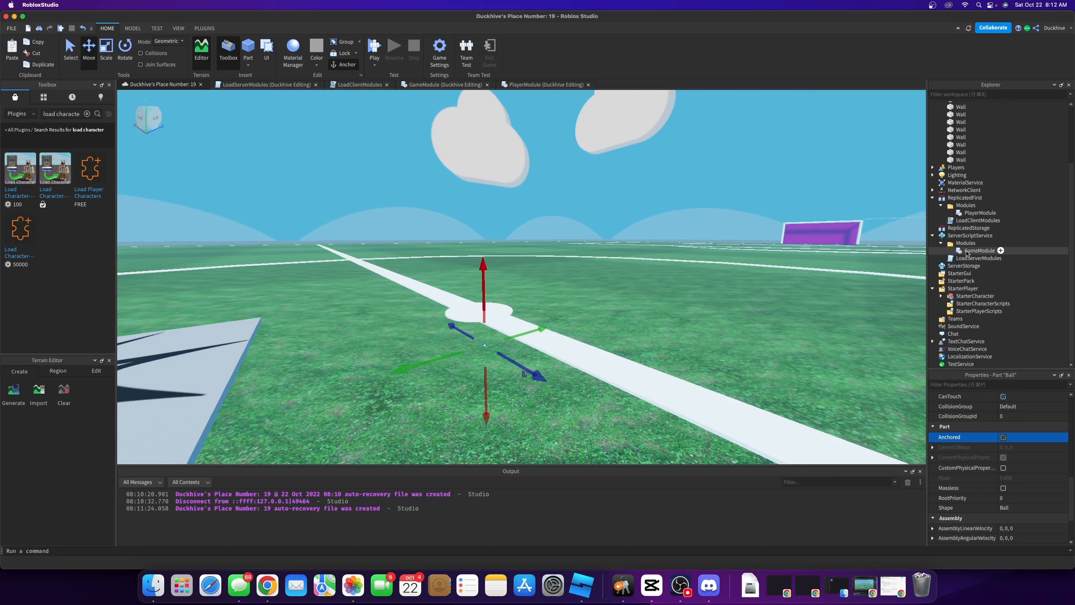
{"action": "right_click_drag", "start_coordinate": [731, 257], "coordinate": [732, 257]}
{"action": "key", "text": "s"}
{"action": "key", "text": "w"}
{"action": "key", "text": "a"}
{"action": "key", "text": "f"}
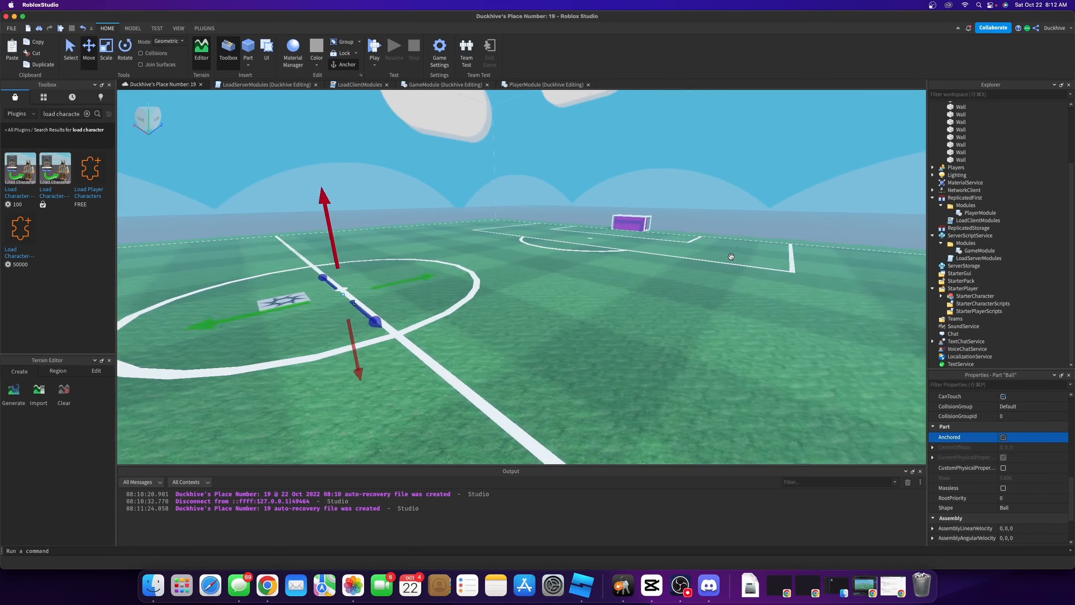
{"action": "right_click_drag", "start_coordinate": [732, 257], "coordinate": [732, 257]}
{"action": "key", "text": "s"}
{"action": "key", "text": "w"}
{"action": "key", "text": "w"}
{"action": "key", "text": "w"}
{"action": "right_click_drag", "start_coordinate": [732, 257], "coordinate": [732, 258]}
{"action": "key", "text": "w"}
{"action": "key", "text": "w"}
{"action": "key", "text": "a"}
{"action": "key", "text": "s"}
{"action": "key", "text": "w"}
{"action": "key", "text": "w"}
{"action": "key", "text": "a"}
{"action": "key", "text": "s"}
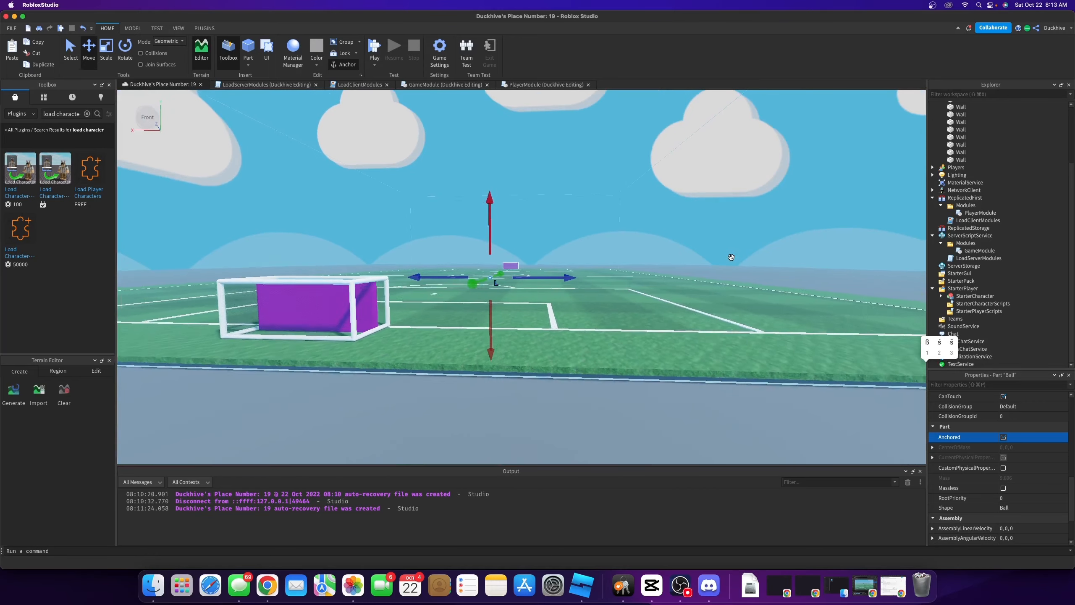
{"action": "key", "text": "s"}
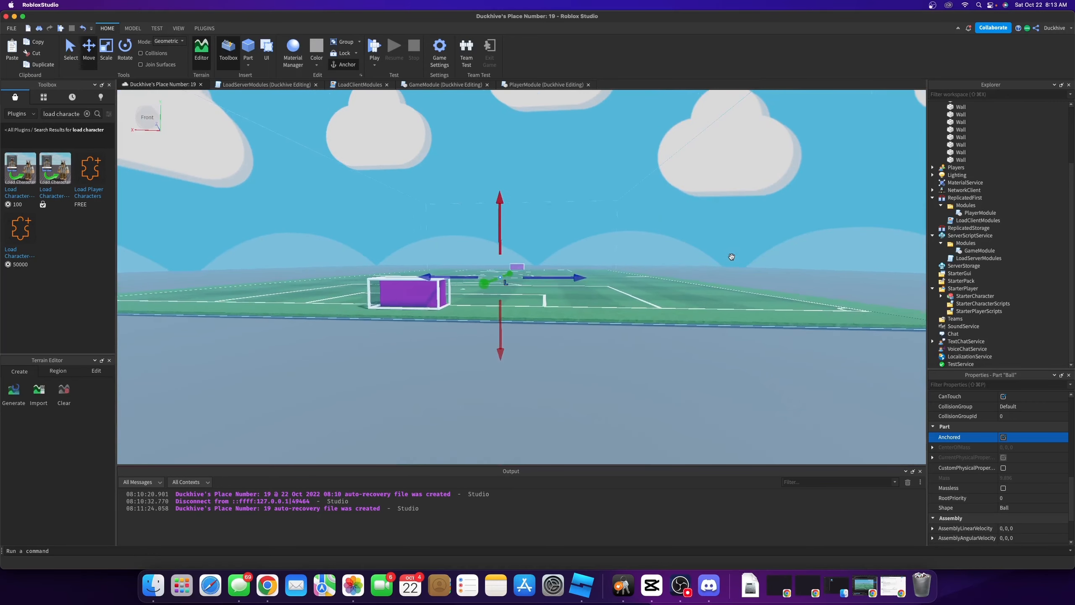
{"action": "key", "text": "w"}
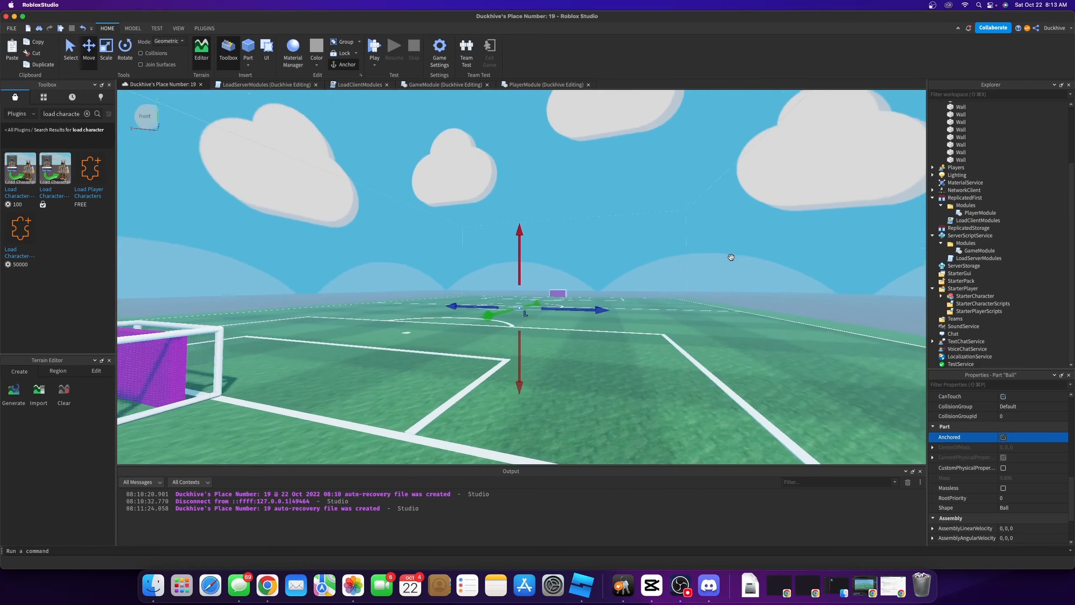
{"action": "key", "text": "w"}
{"action": "right_click_drag", "start_coordinate": [732, 257], "coordinate": [731, 257]}
{"action": "key", "text": "w"}
{"action": "key", "text": "s"}
{"action": "key", "text": "a"}
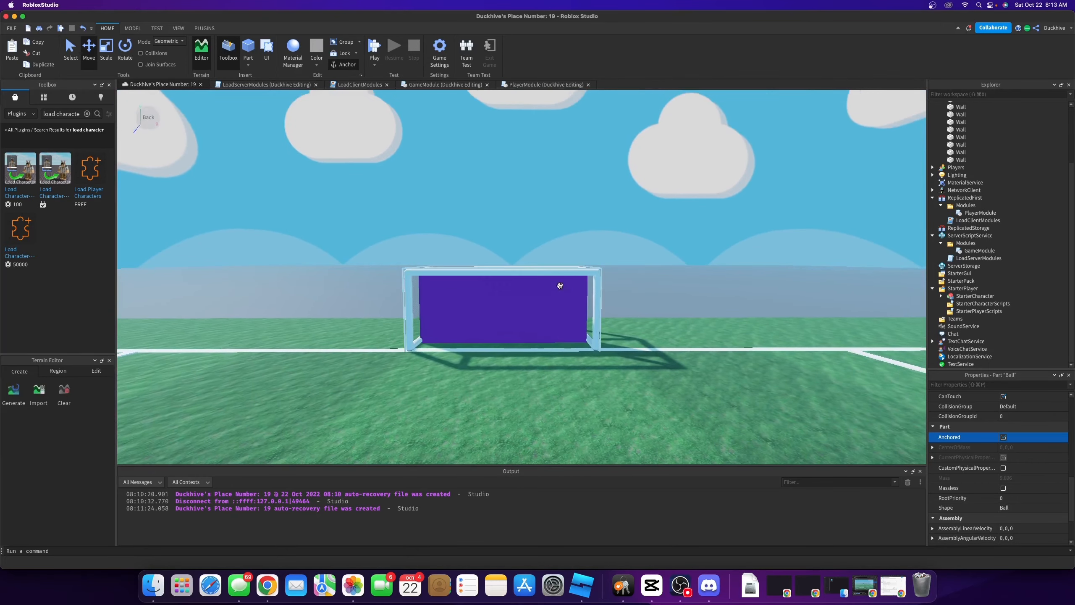
Delete the goal model standing on the goal line at this end of the pitch
{"action": "left_click", "coordinate": [496, 271]}
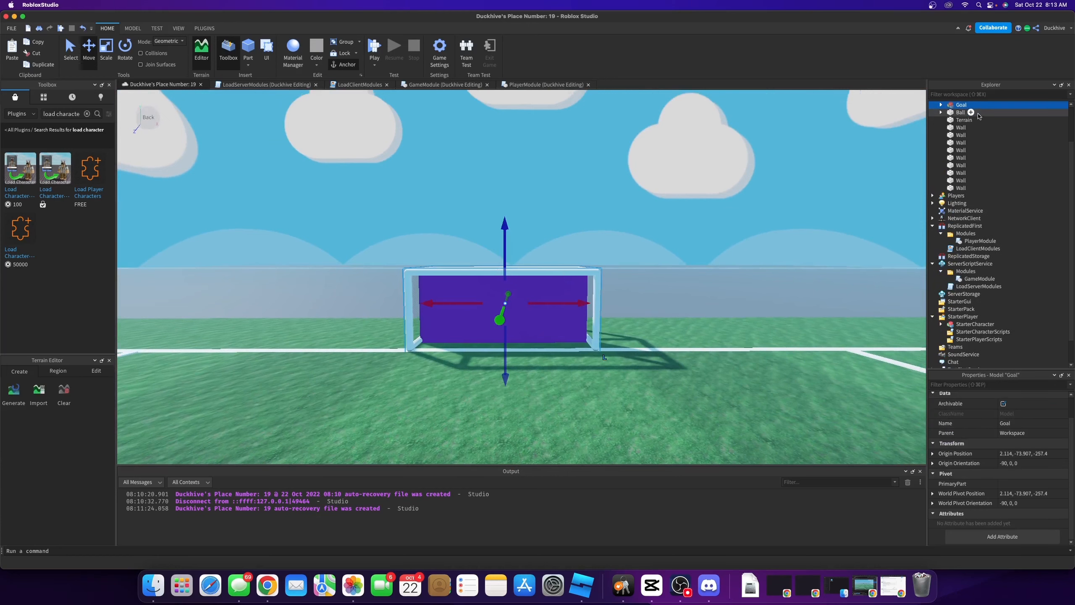
{"action": "scroll", "coordinate": [980, 116], "scroll_direction": "up", "scroll_amount": 3}
{"action": "key", "text": "Delete"}
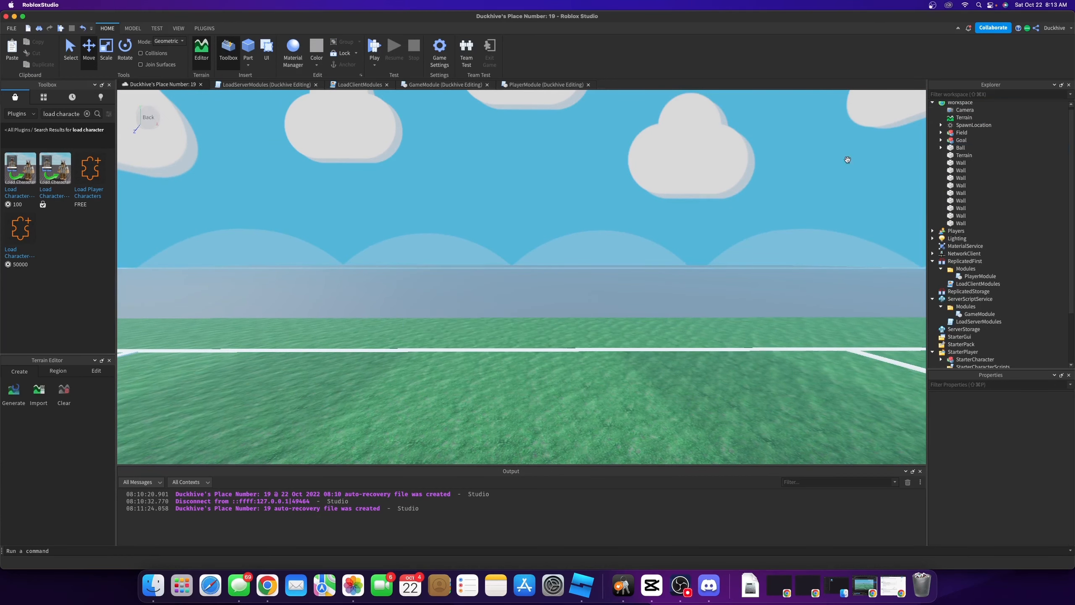
Set the Transparency of all the Wall parts in the Workspace to 0
{"action": "right_click_drag", "start_coordinate": [508, 228], "coordinate": [508, 228]}
{"action": "left_click", "coordinate": [961, 163]}
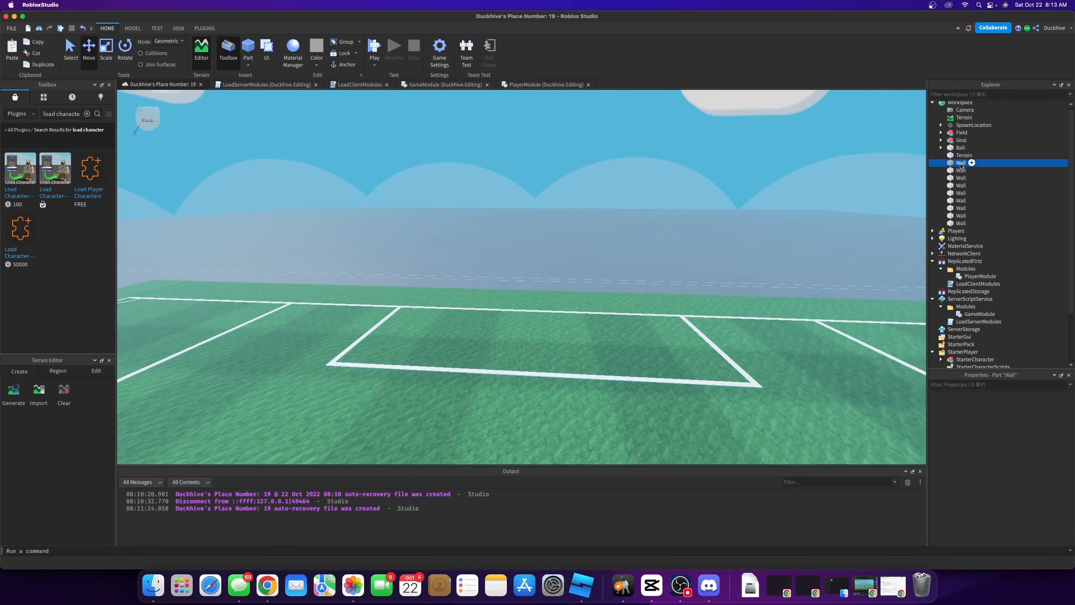
{"action": "left_click", "coordinate": [960, 223], "text": "shift"}
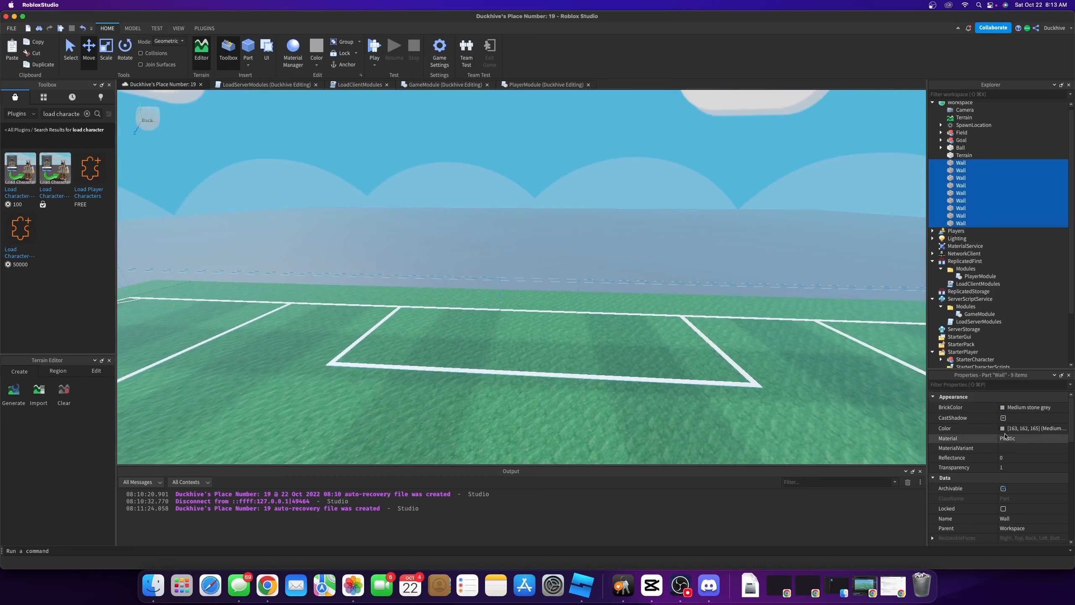
{"action": "left_click", "coordinate": [1012, 467]}
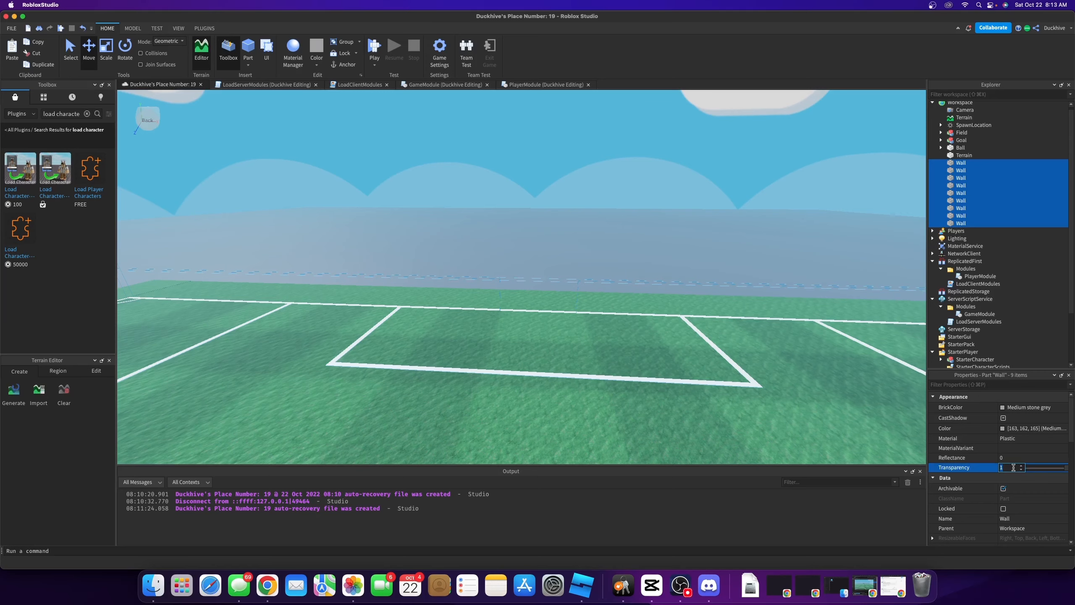
{"action": "type", "text": "0"}
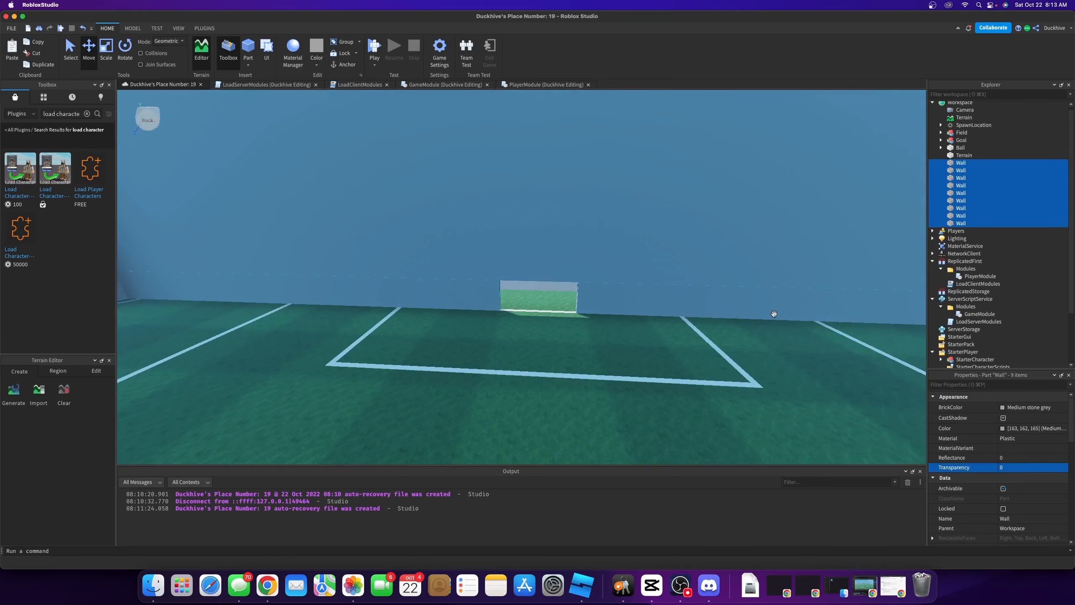
{"action": "right_click_drag", "start_coordinate": [774, 309], "coordinate": [774, 309]}
Delete the two low Wall parts on either side of the goal opening in the end wall
{"action": "double_click", "coordinate": [958, 223]}
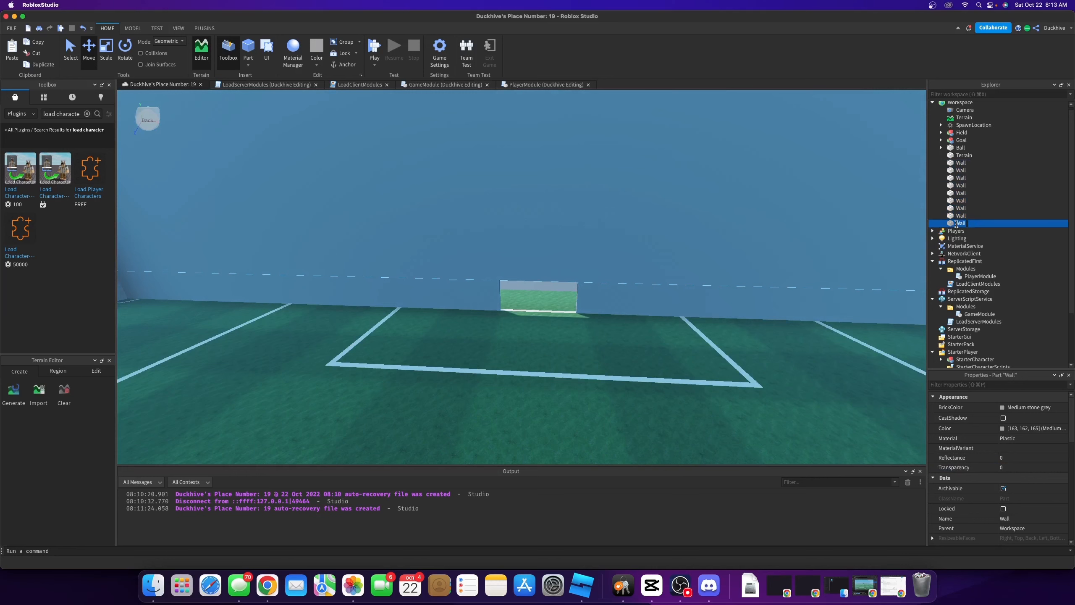
{"action": "scroll", "coordinate": [787, 233], "scroll_direction": "down", "scroll_amount": 4}
{"action": "right_click_drag", "start_coordinate": [804, 227], "coordinate": [744, 238]}
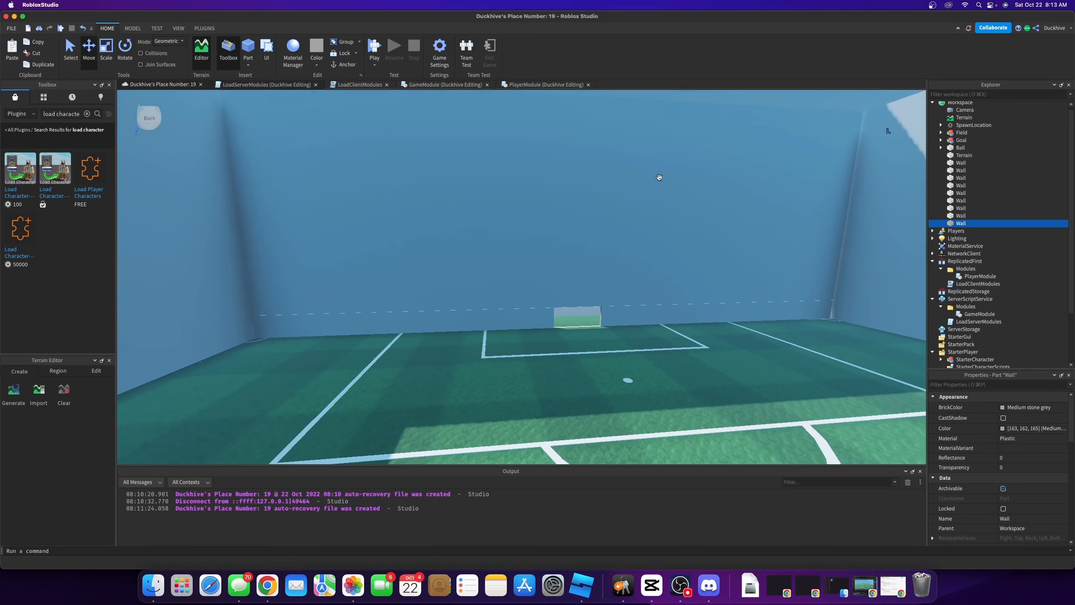
{"action": "left_click", "coordinate": [960, 216]}
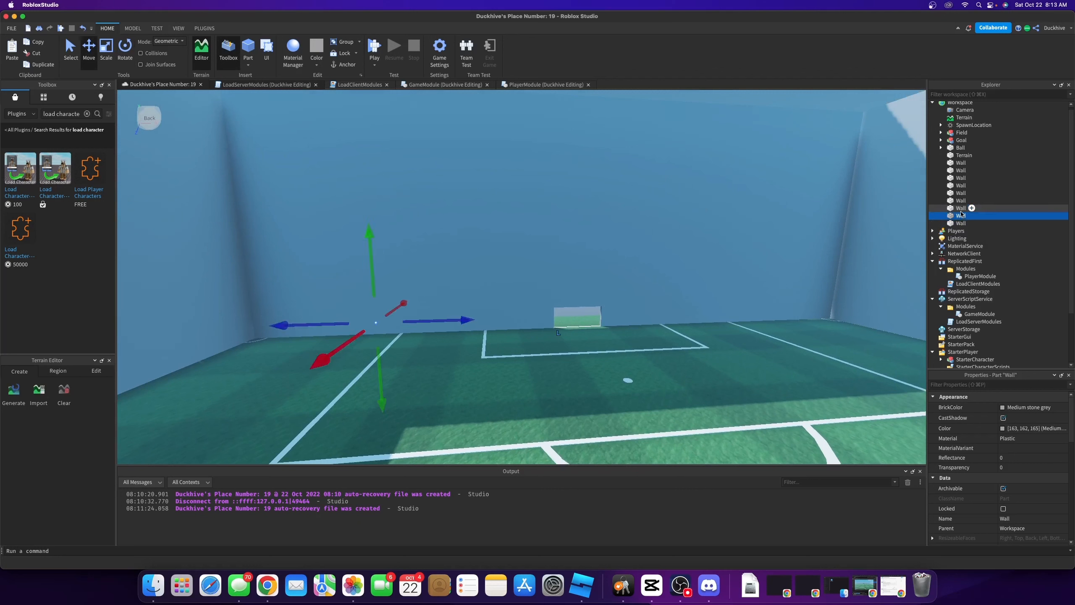
{"action": "left_click", "coordinate": [960, 208]}
{"action": "left_click", "coordinate": [961, 200]}
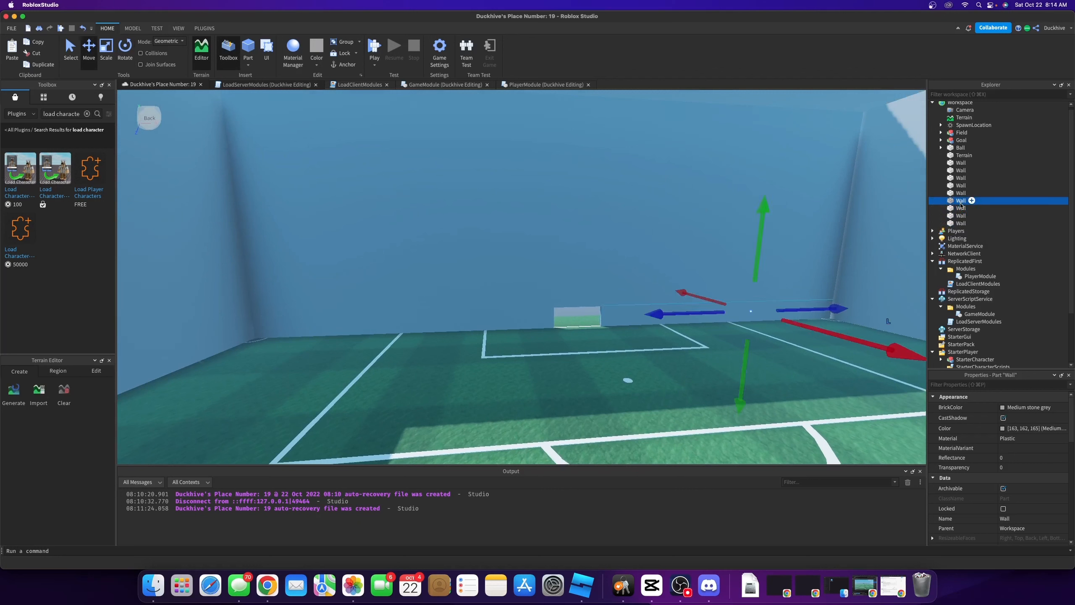
{"action": "left_click", "coordinate": [961, 215], "text": "super"}
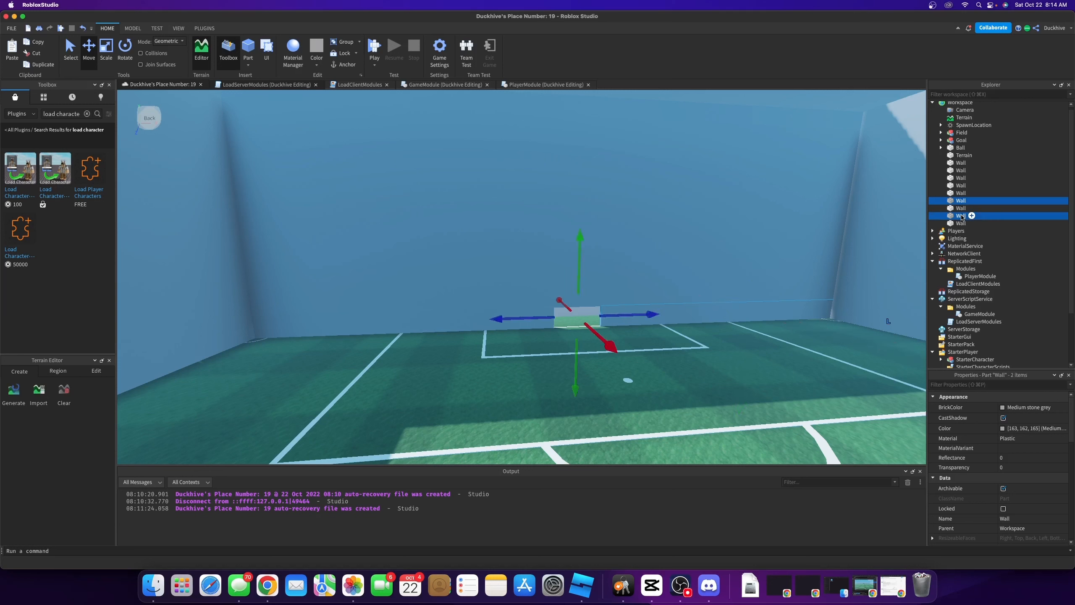
{"action": "key", "text": "Delete"}
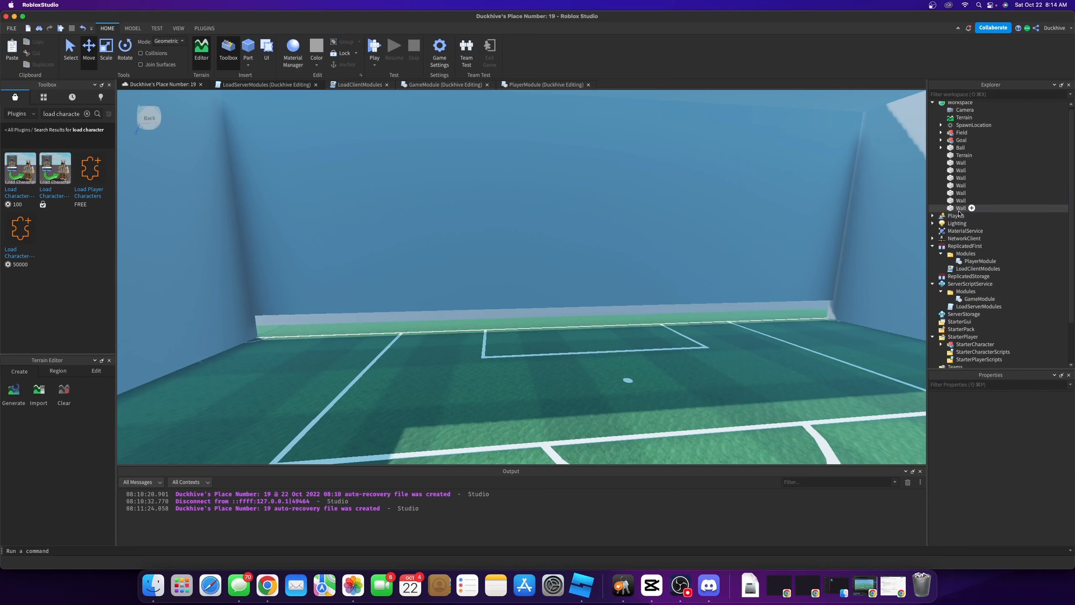
Scale the upper end Wall part downward until its lower edge reaches the pitch and closes the gap
{"action": "left_click", "coordinate": [959, 209]}
{"action": "left_click", "coordinate": [960, 201]}
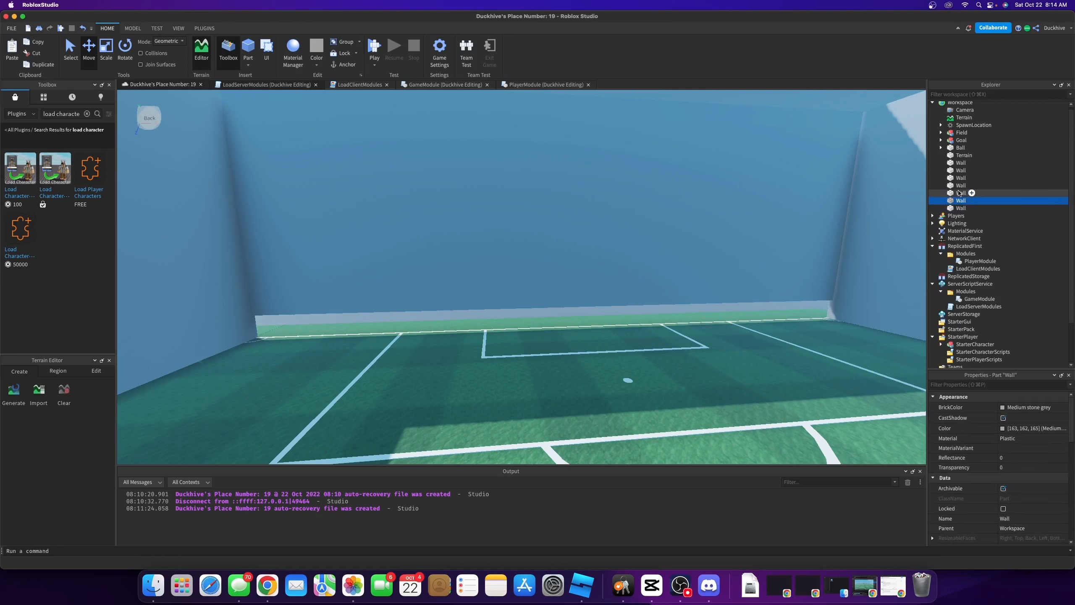
{"action": "left_click", "coordinate": [959, 193]}
{"action": "left_click", "coordinate": [960, 186]}
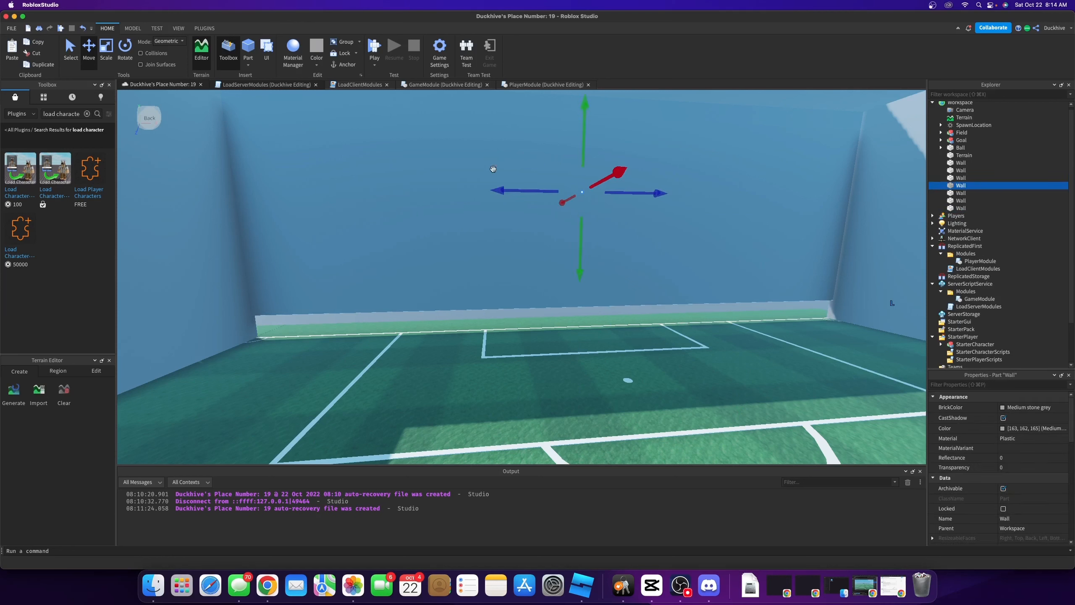
{"action": "left_click", "coordinate": [112, 51]}
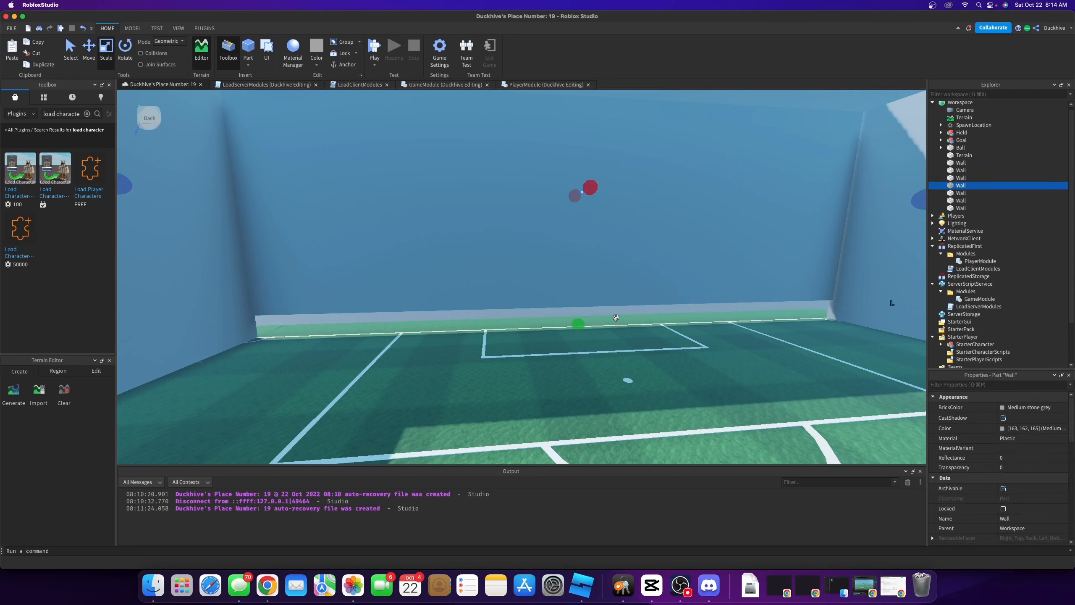
{"action": "left_click_drag", "start_coordinate": [581, 325], "coordinate": [650, 344]}
{"action": "scroll", "coordinate": [500, 325], "scroll_direction": "up", "scroll_amount": 5}
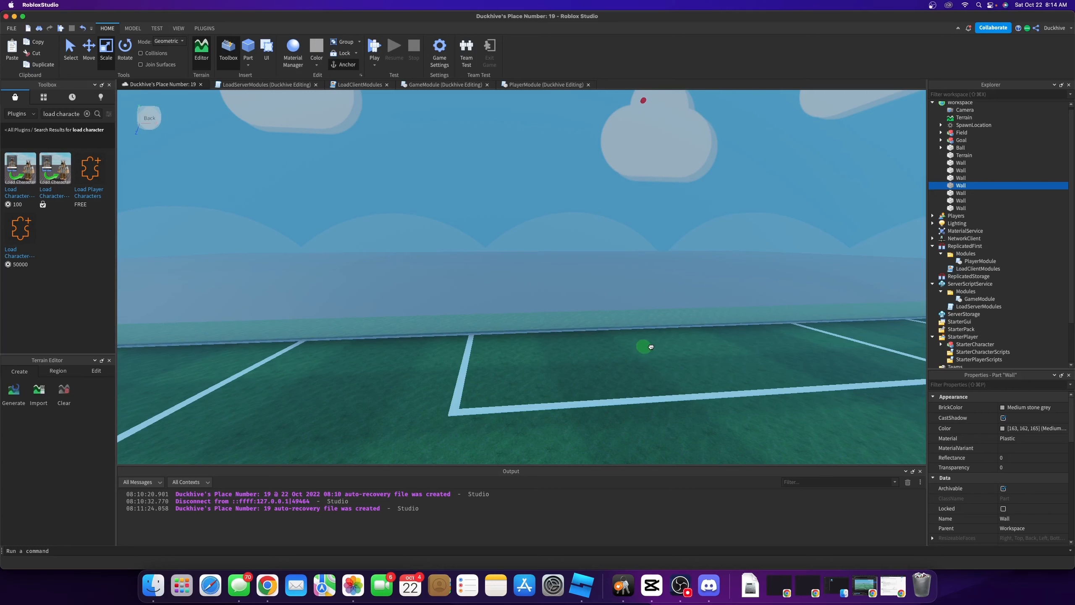
{"action": "left_click_drag", "start_coordinate": [651, 348], "coordinate": [651, 347]}
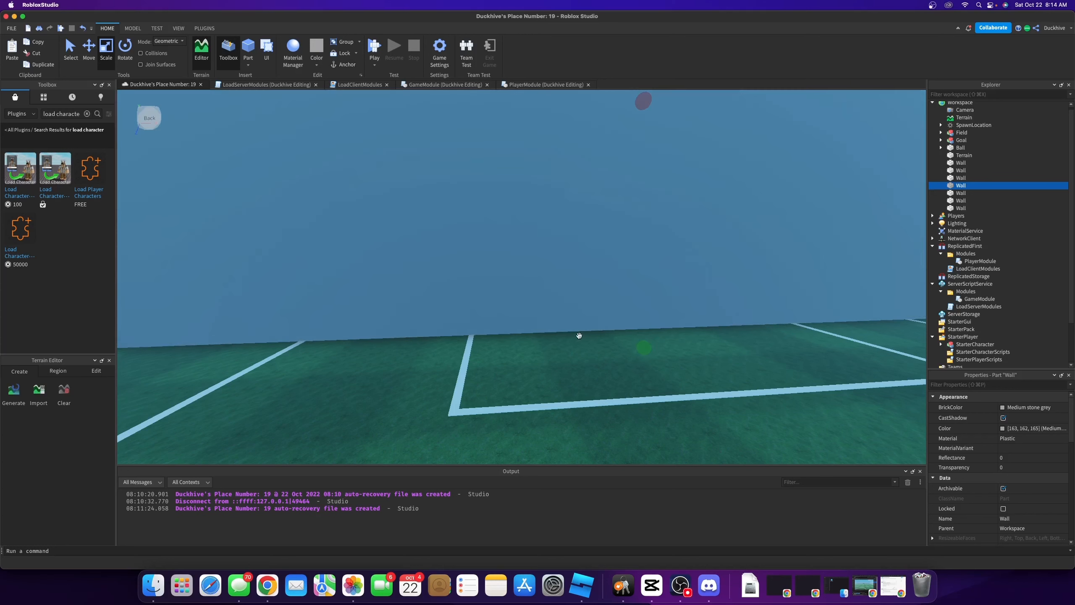
{"action": "right_click_drag", "start_coordinate": [579, 336], "coordinate": [565, 327]}
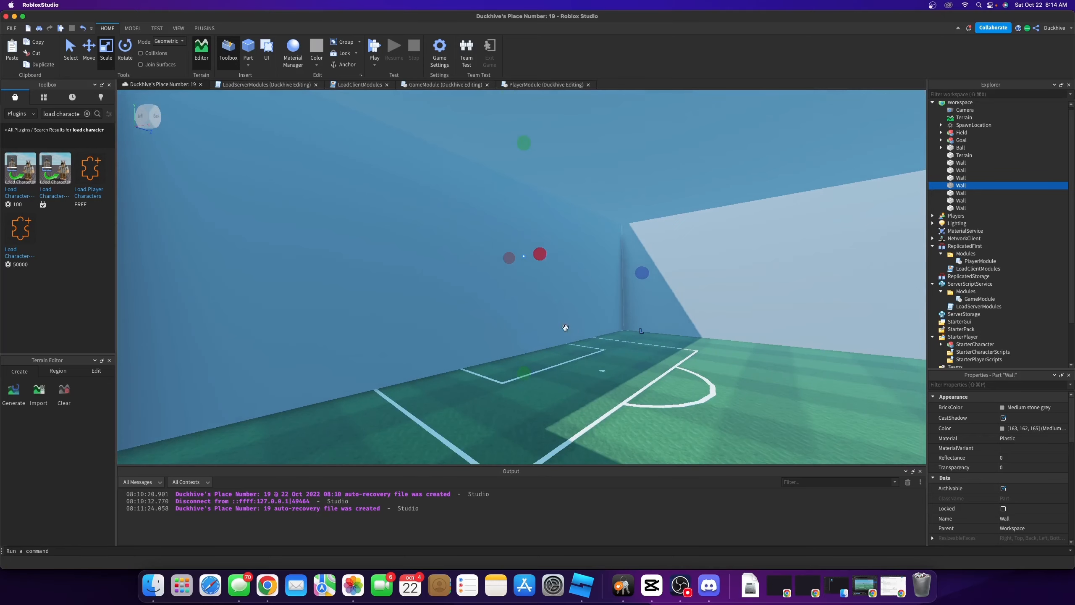
Expand the Field model in the object hierarchy and examine the stadium walls from outside and above
{"action": "left_click", "coordinate": [947, 135]}
{"action": "left_click", "coordinate": [942, 133]}
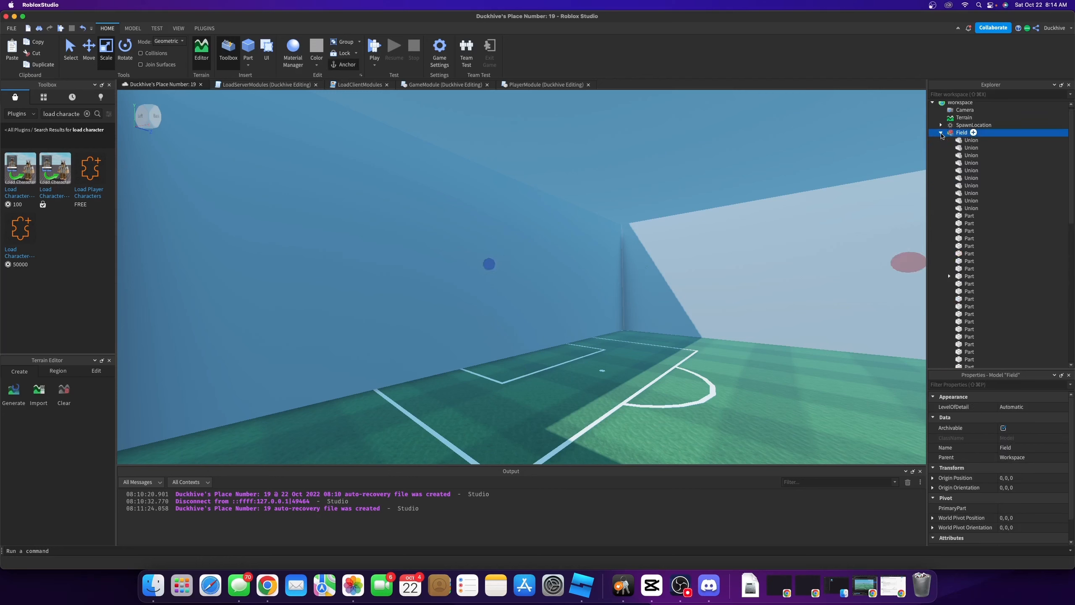
{"action": "scroll", "coordinate": [973, 209], "scroll_direction": "down", "scroll_amount": 5}
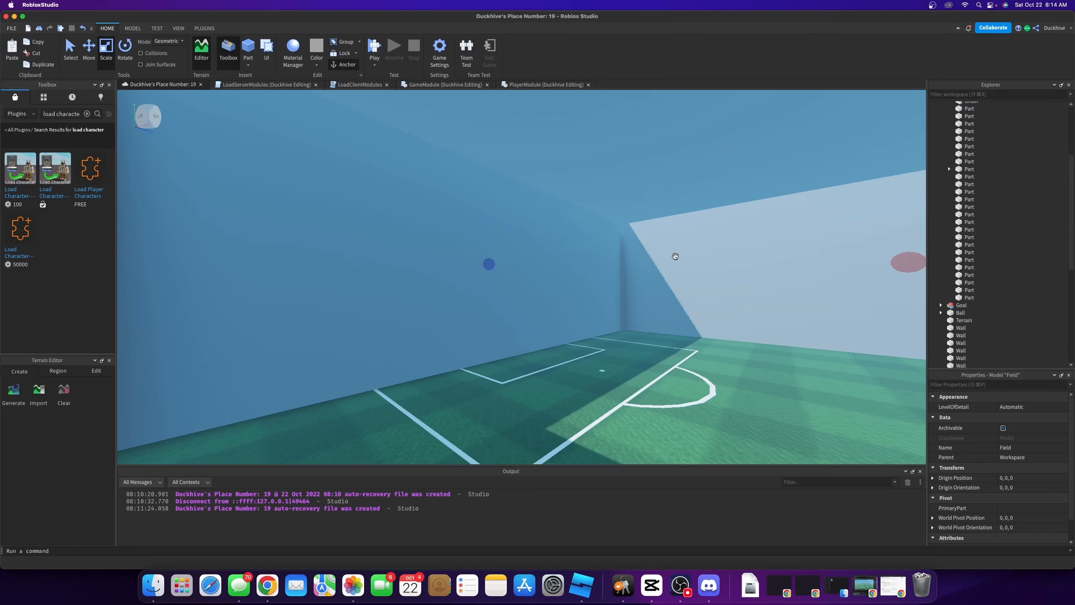
{"action": "right_click_drag", "start_coordinate": [675, 256], "coordinate": [686, 236]}
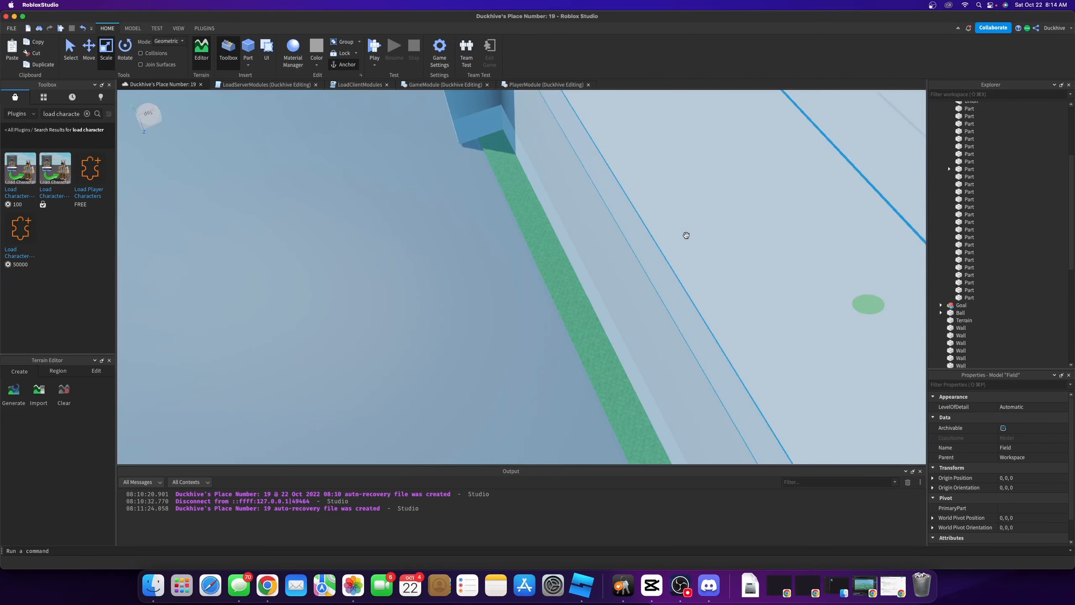
{"action": "key", "text": "d"}
{"action": "key", "text": "e"}
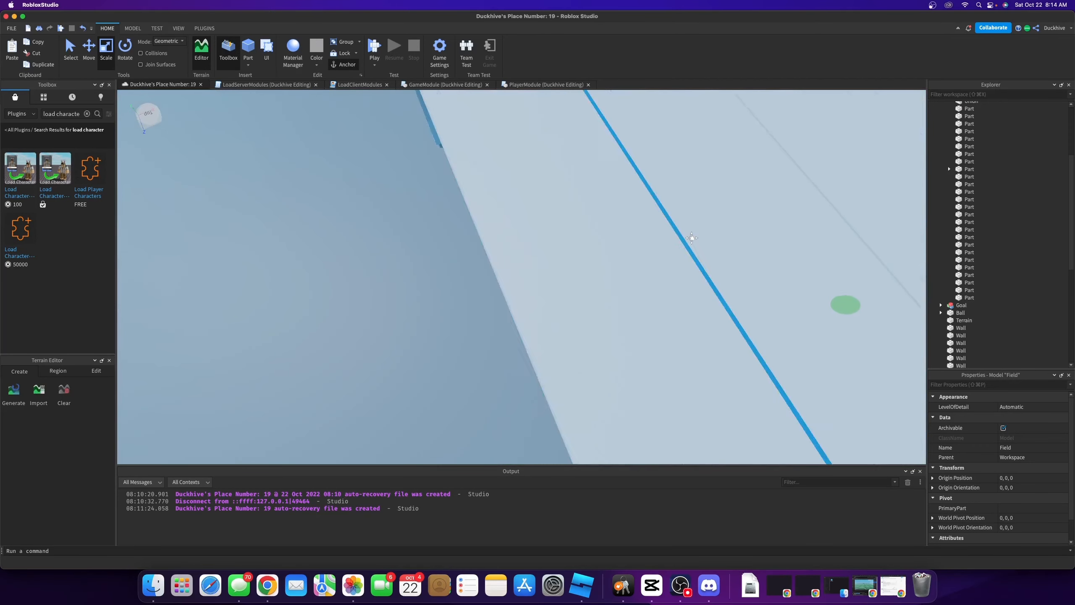
{"action": "right_click_drag", "start_coordinate": [688, 240], "coordinate": [697, 192]}
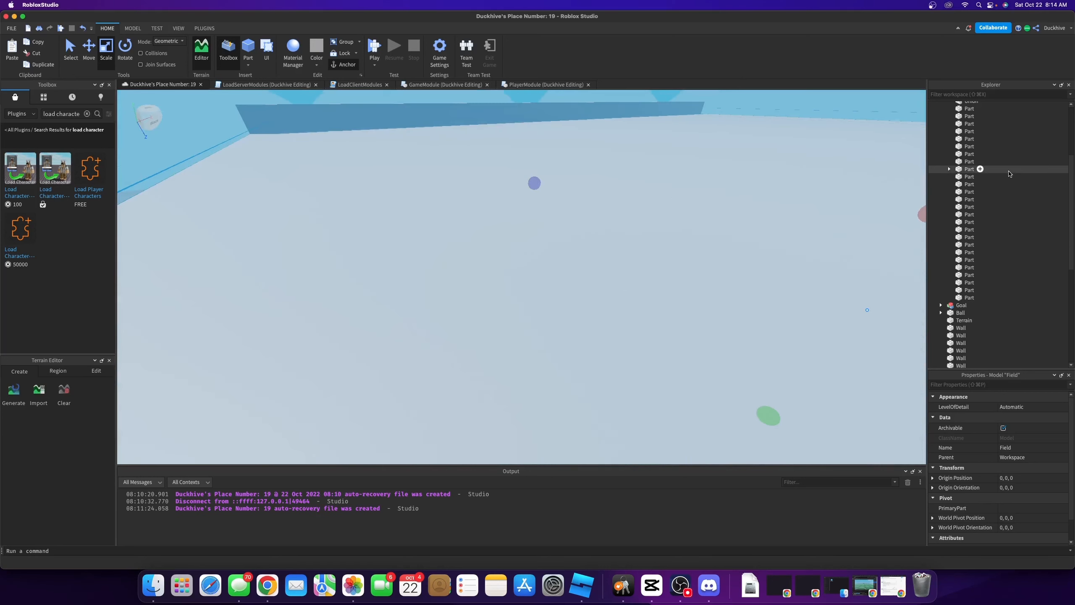
{"action": "scroll", "coordinate": [990, 182], "scroll_direction": "down", "scroll_amount": 4}
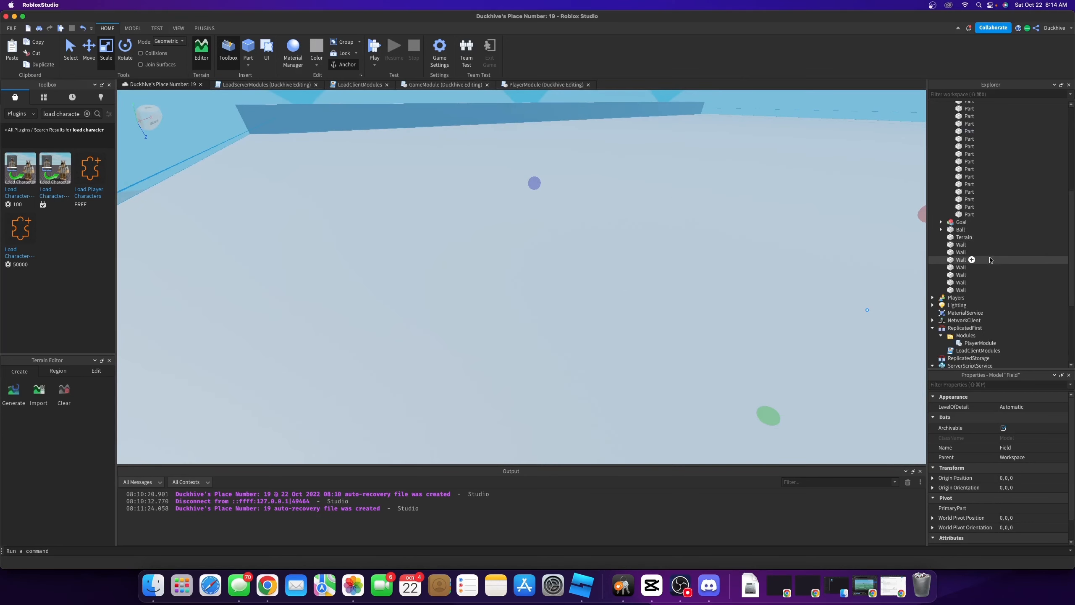
Set the Transparency of all the remaining Wall parts to 1
{"action": "left_click", "coordinate": [961, 245]}
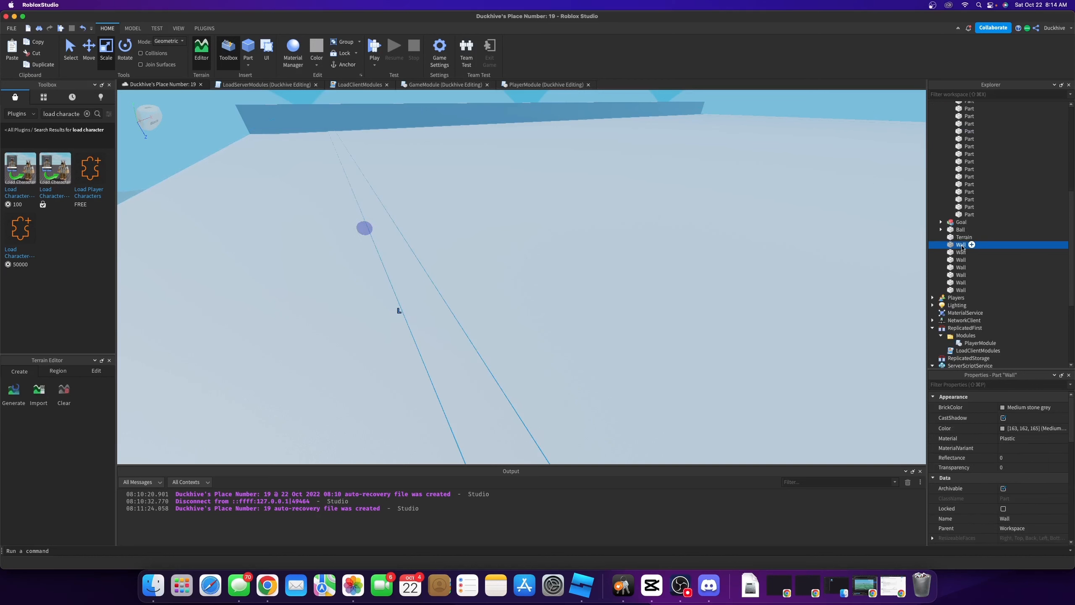
{"action": "left_click", "coordinate": [961, 290], "text": "shift"}
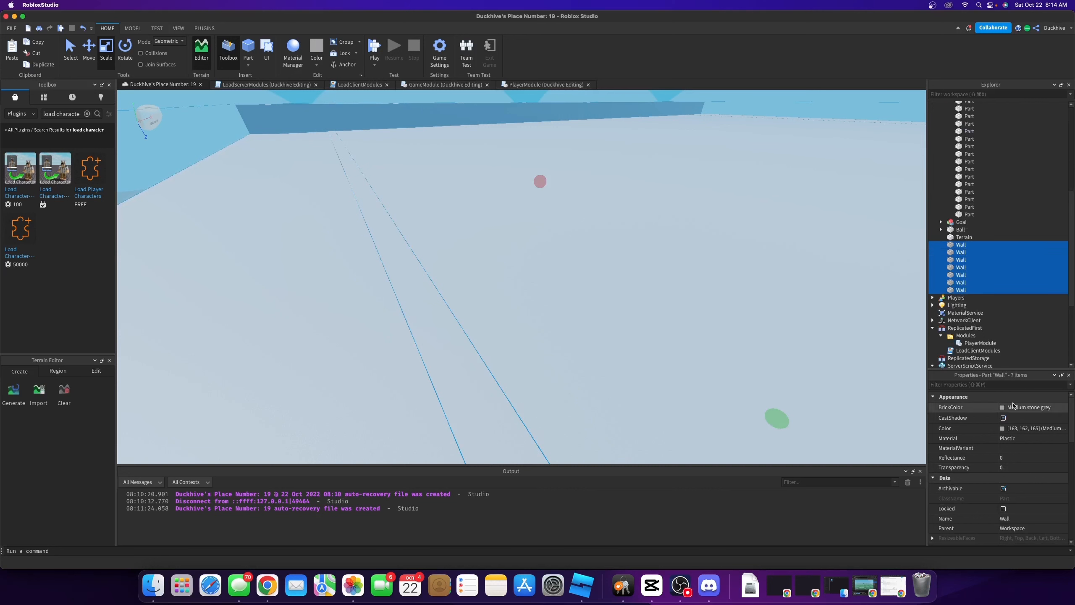
{"action": "left_click", "coordinate": [1008, 467]}
{"action": "type", "text": "1"}
{"action": "key", "text": "Return"}
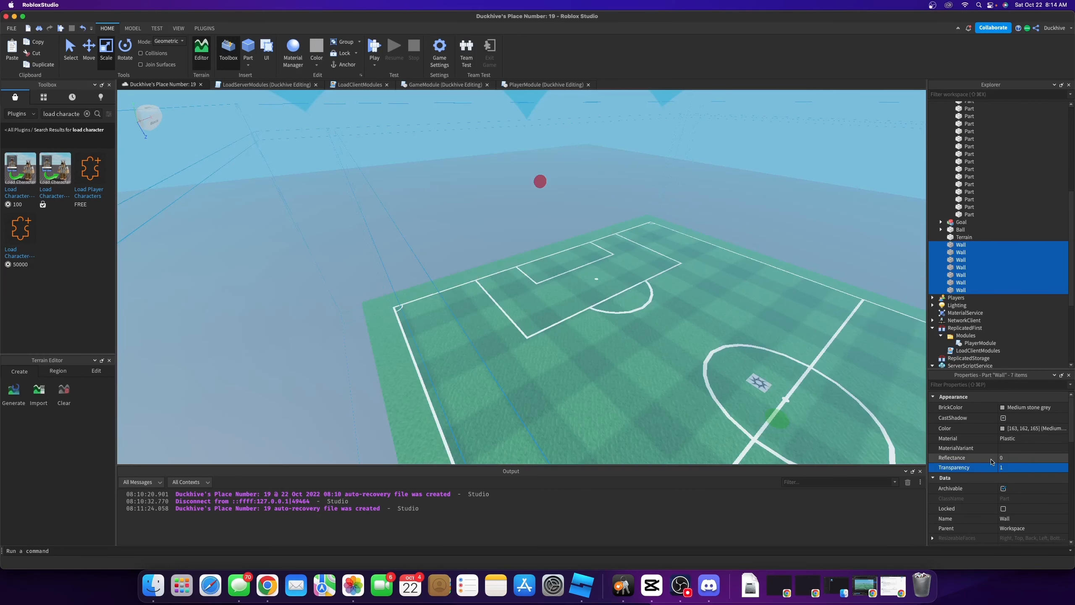
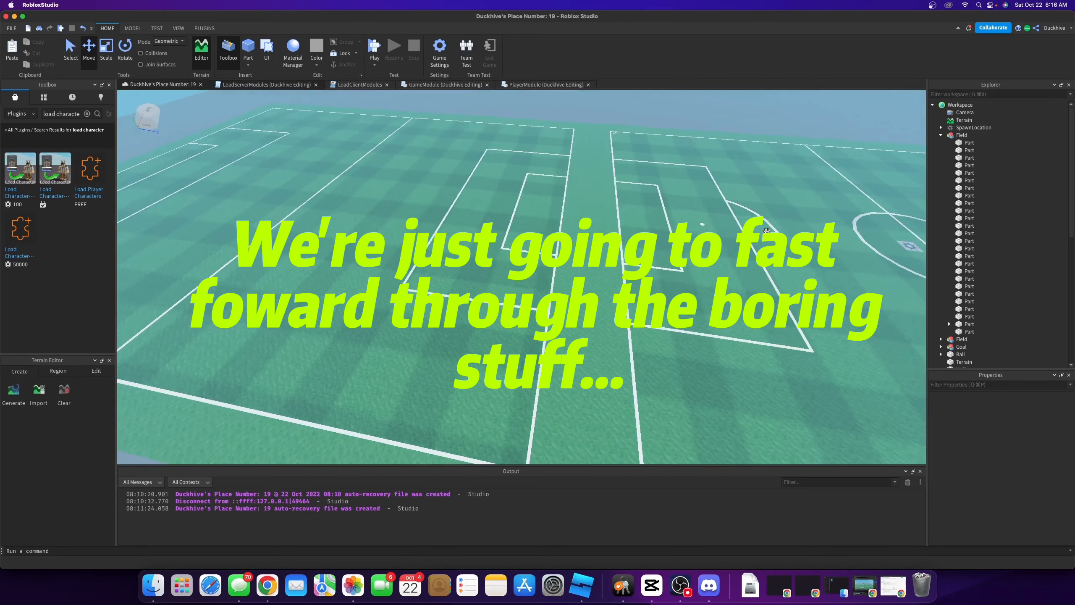
Move the copied Field away to about Z -537 and delete its goal line part facing the original pitch
{"action": "left_click", "coordinate": [960, 135]}
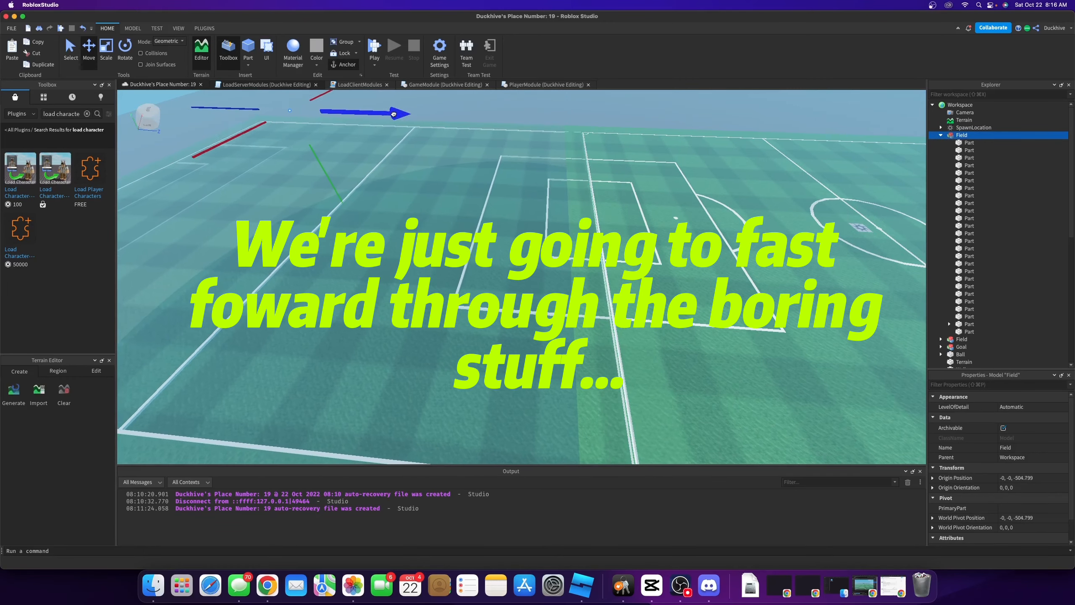
{"action": "left_click_drag", "start_coordinate": [398, 113], "coordinate": [361, 108]}
{"action": "left_click", "coordinate": [973, 326]}
{"action": "key", "text": "Up"}
{"action": "key", "text": "Up"}
{"action": "key", "text": "Up"}
{"action": "key", "text": "Up"}
{"action": "key", "text": "Up"}
{"action": "key", "text": "Up"}
{"action": "key", "text": "Up"}
{"action": "key", "text": "Up"}
{"action": "key", "text": "Up"}
{"action": "key", "text": "Up"}
{"action": "key", "text": "Up"}
{"action": "key", "text": "Up"}
{"action": "key", "text": "Up"}
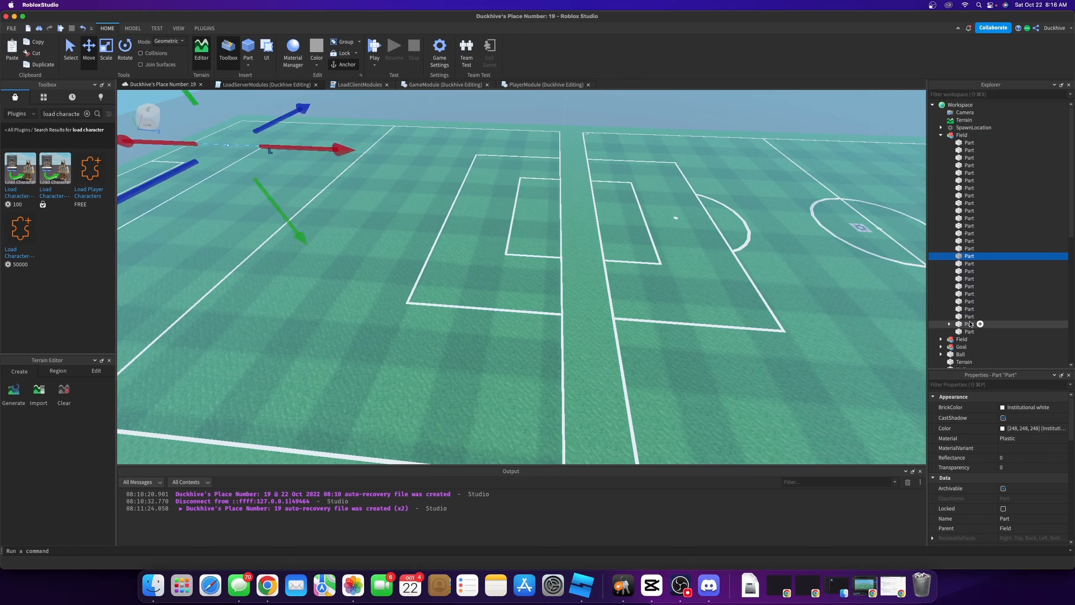
{"action": "key", "text": "Delete"}
Delete the original Field's goal line part that faces the copied pitch
{"action": "left_click", "coordinate": [941, 135]}
{"action": "left_click", "coordinate": [941, 143]}
{"action": "left_click", "coordinate": [958, 153]}
{"action": "key", "text": "Down"}
{"action": "key", "text": "Down"}
{"action": "key", "text": "Down"}
{"action": "key", "text": "Down"}
{"action": "key", "text": "Down"}
{"action": "key", "text": "Down"}
{"action": "key", "text": "Down"}
{"action": "key", "text": "Down"}
{"action": "key", "text": "Down"}
{"action": "key", "text": "Down"}
{"action": "key", "text": "Down"}
{"action": "key", "text": "Down"}
{"action": "key", "text": "Down"}
{"action": "key", "text": "Down"}
{"action": "key", "text": "Down"}
{"action": "key", "text": "Down"}
{"action": "key", "text": "Down"}
{"action": "key", "text": "Down"}
{"action": "key", "text": "Down"}
{"action": "key", "text": "Down"}
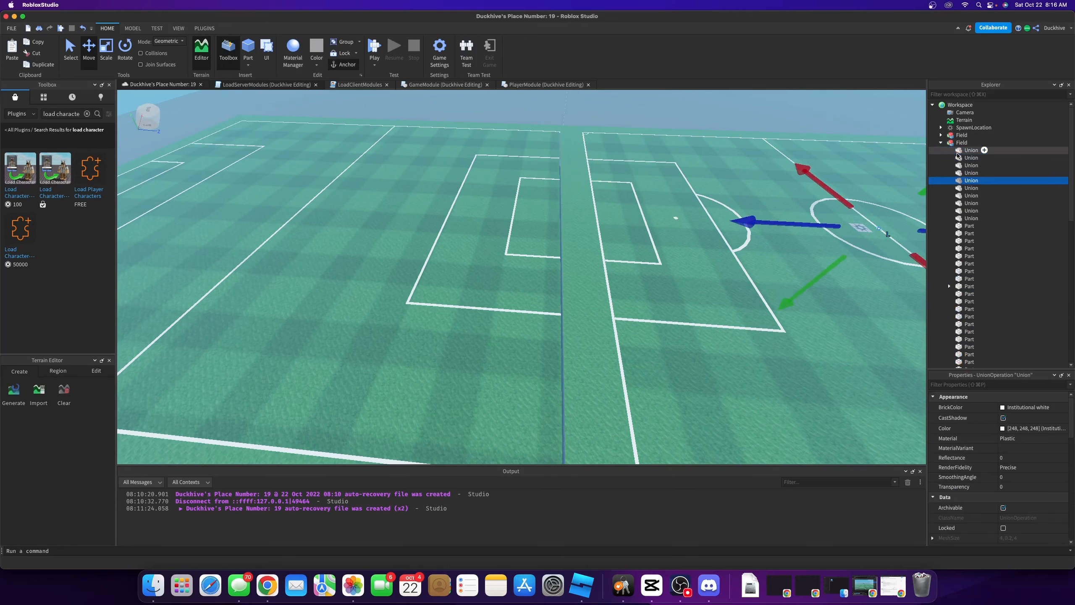
{"action": "key", "text": "Delete"}
{"action": "left_click", "coordinate": [942, 143]}
Try to close the gap by moving the copied Field against the original pitch, to about Z -501
{"action": "left_click", "coordinate": [961, 135]}
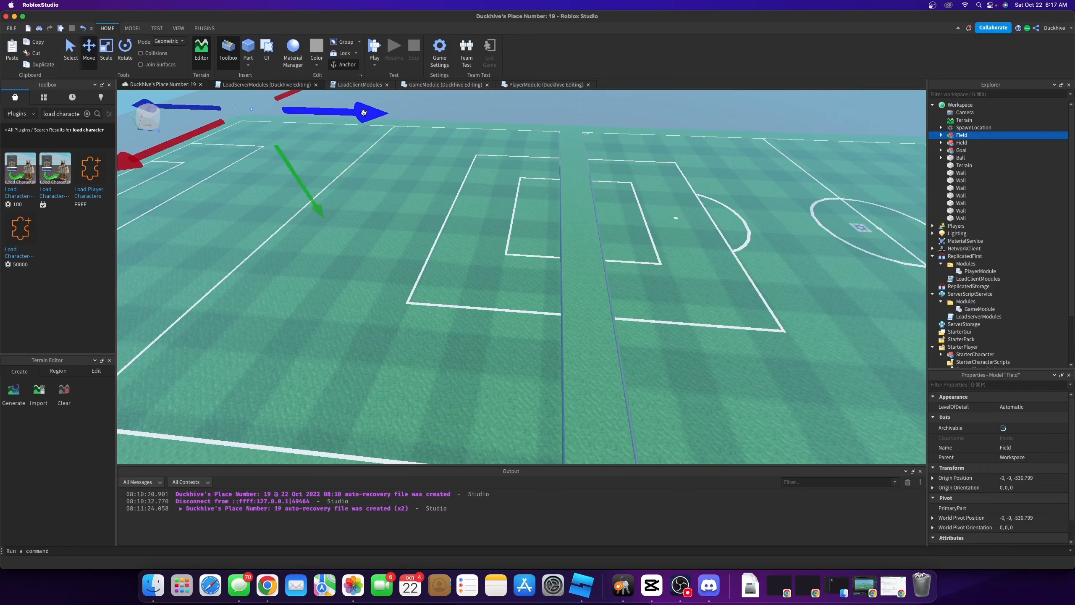
{"action": "left_click_drag", "start_coordinate": [363, 110], "coordinate": [401, 113]}
{"action": "right_click_drag", "start_coordinate": [621, 215], "coordinate": [620, 219]}
{"action": "key", "text": "w"}
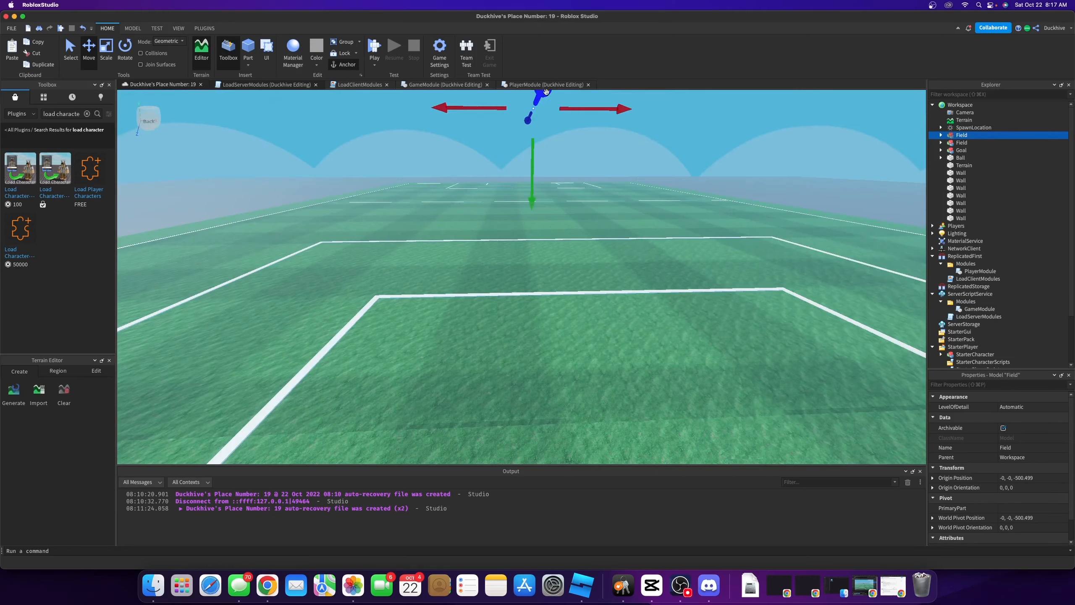
{"action": "left_click_drag", "start_coordinate": [537, 111], "coordinate": [541, 102]}
{"action": "right_click_drag", "start_coordinate": [466, 200], "coordinate": [464, 202]}
{"action": "mouse_move", "coordinate": [186, 133]}
{"action": "left_mouse_down"}
{"action": "mouse_move", "coordinate": [178, 131]}
{"action": "mouse_move", "coordinate": [186, 132]}
{"action": "left_mouse_up"}
{"action": "scroll", "coordinate": [556, 359], "scroll_direction": "up", "scroll_amount": 5}
{"action": "right_click_drag", "start_coordinate": [556, 360], "coordinate": [556, 360]}
{"action": "scroll", "coordinate": [557, 359], "scroll_direction": "down", "scroll_amount": 5}
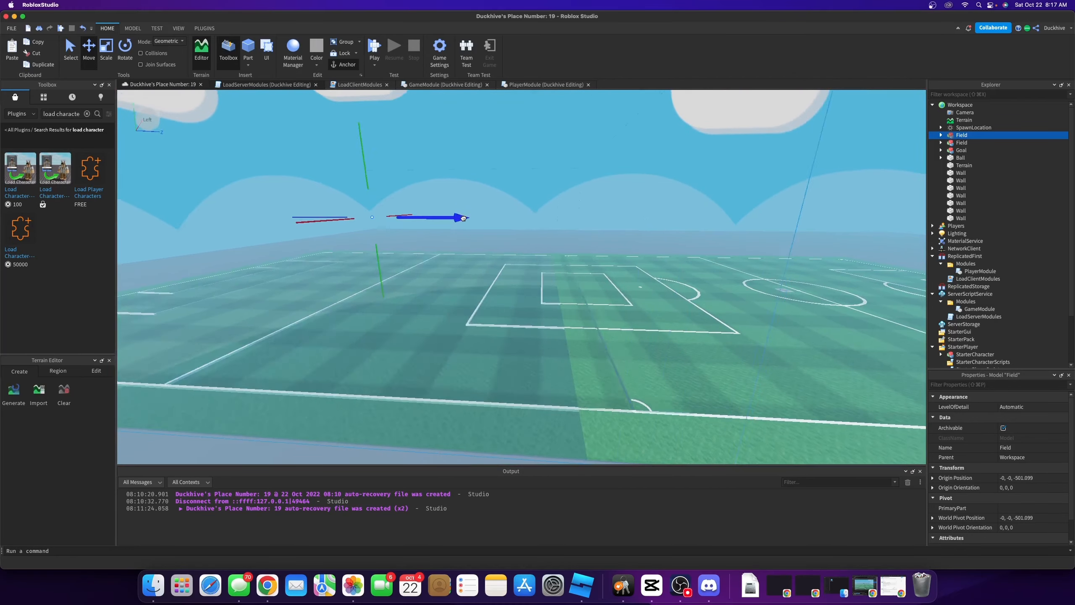
Refit the copied Field flush against the original pitch at Z -500.899
{"action": "left_click_drag", "start_coordinate": [462, 218], "coordinate": [404, 217]}
{"action": "left_click", "coordinate": [981, 143]}
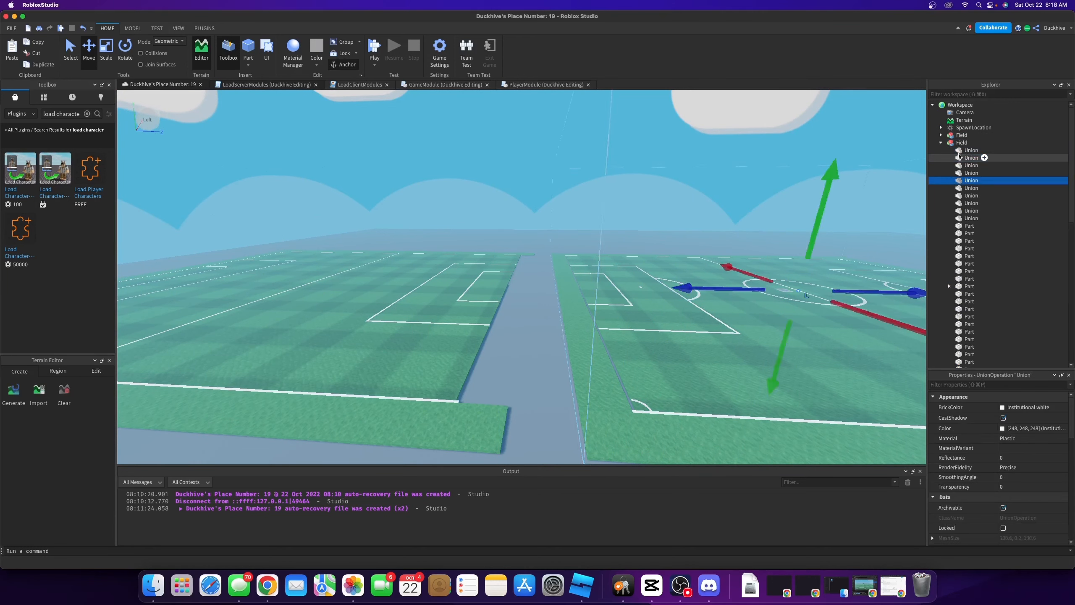
{"action": "left_click", "coordinate": [450, 299]}
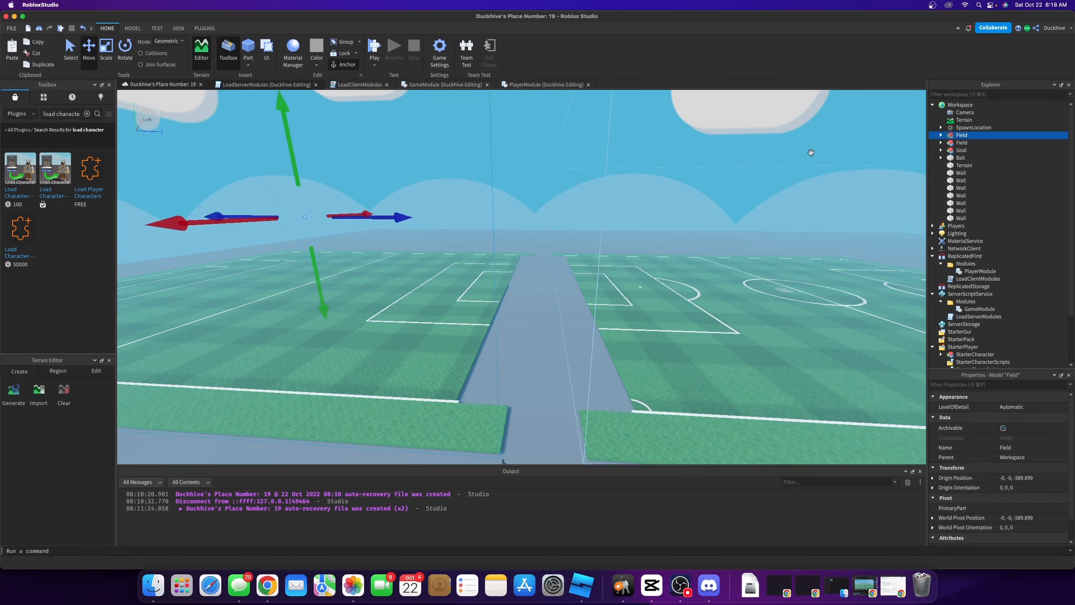
{"action": "right_click_drag", "start_coordinate": [450, 300], "coordinate": [588, 282]}
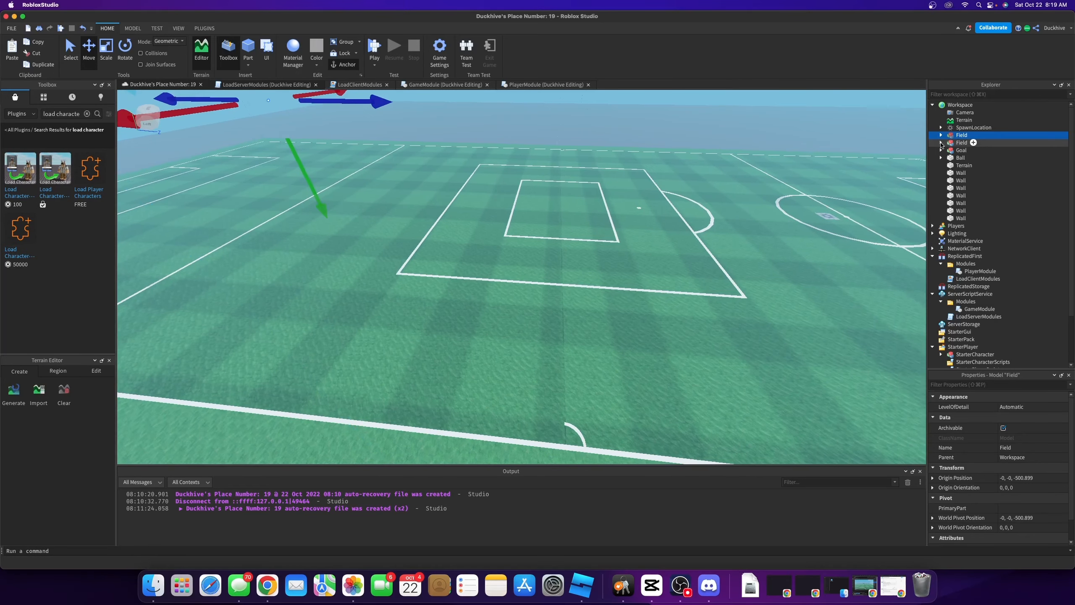
Delete the corner arc, penalty arc and penalty spot unions of the original Field near the joint between the pitches
{"action": "left_click", "coordinate": [961, 142]}
{"action": "left_click", "coordinate": [970, 157]}
{"action": "key", "text": "Delete"}
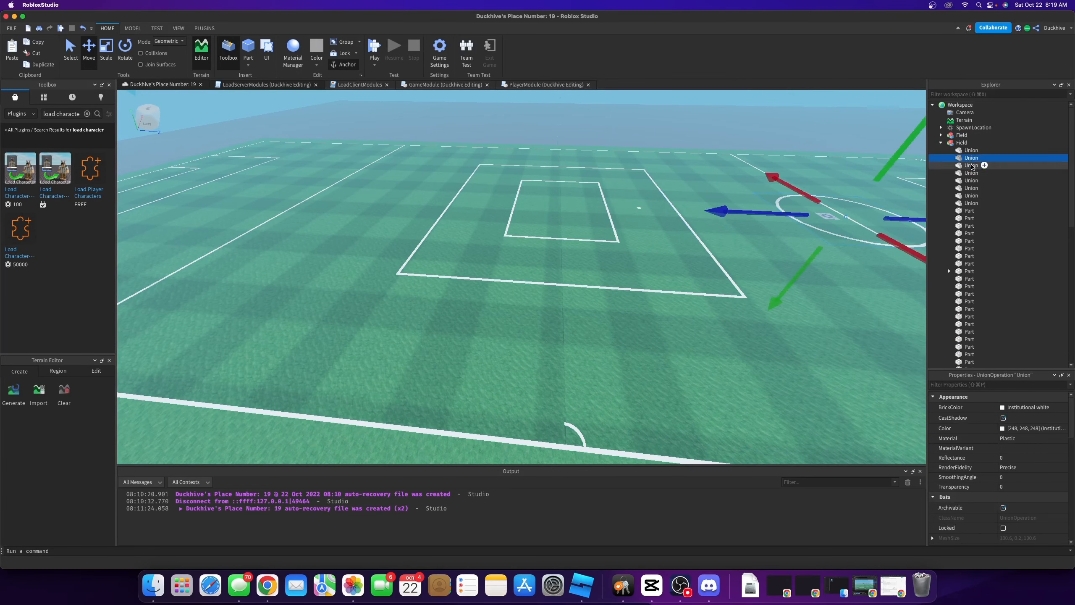
{"action": "left_click", "coordinate": [969, 196]}
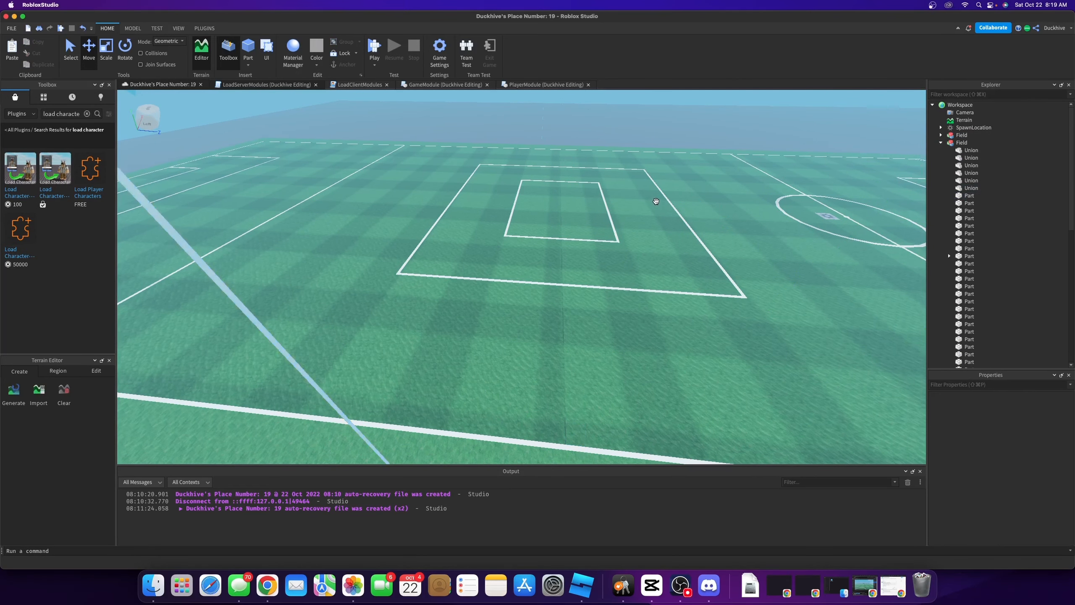
{"action": "right_click_drag", "start_coordinate": [656, 201], "coordinate": [656, 201]}
Delete the original Field's centre circle and other leftover curved marking unions
{"action": "left_click", "coordinate": [970, 151]}
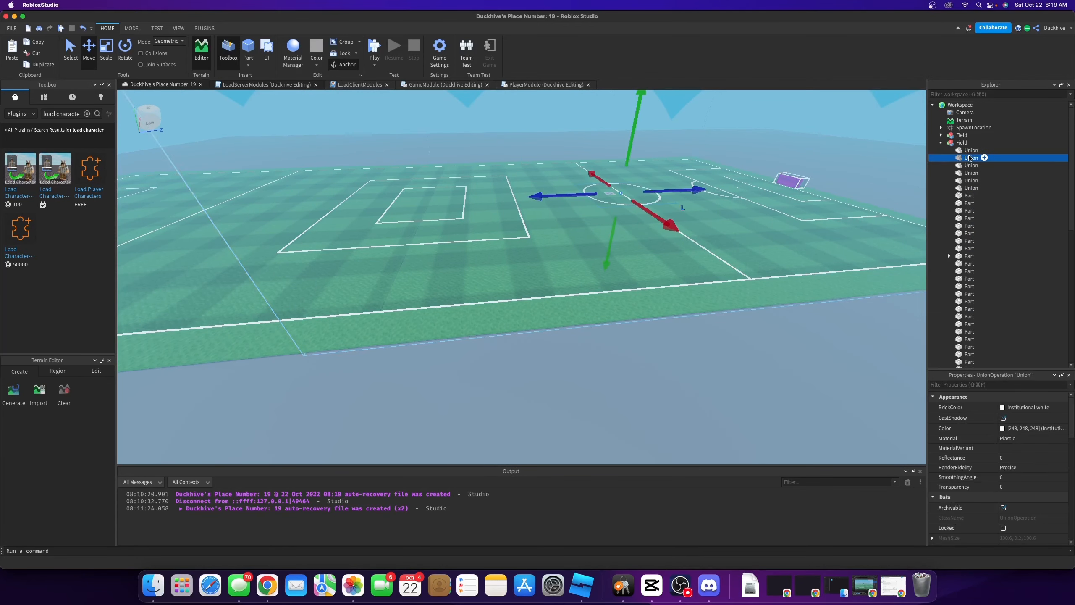
{"action": "left_click", "coordinate": [971, 158]}
{"action": "key", "text": "Delete"}
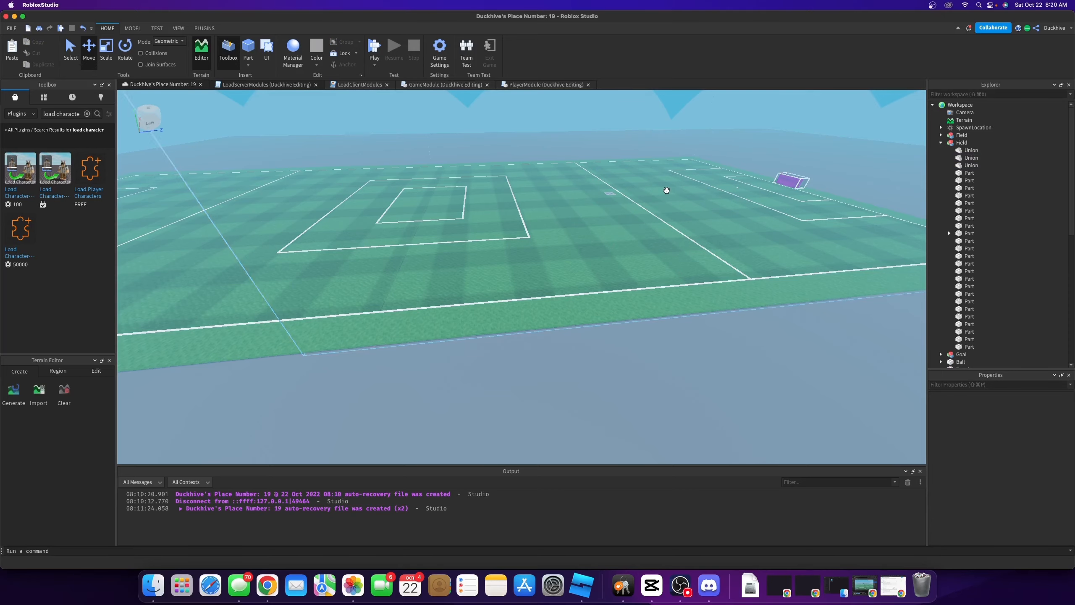
{"action": "key", "text": "a"}
{"action": "right_click_drag", "start_coordinate": [666, 190], "coordinate": [660, 199]}
{"action": "key", "text": "a"}
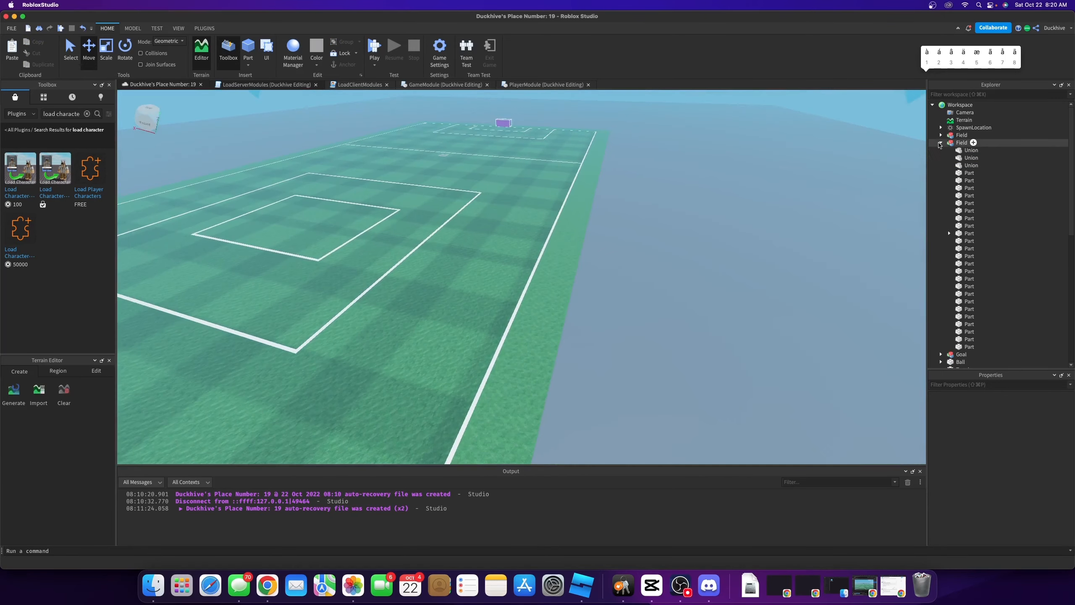
{"action": "left_click", "coordinate": [940, 143]}
Set the Transparency of all the Wall parts to 0
{"action": "left_click", "coordinate": [961, 218]}
{"action": "left_click", "coordinate": [967, 173], "text": "shift"}
{"action": "right_click_drag", "start_coordinate": [675, 367], "coordinate": [675, 367]}
{"action": "left_click", "coordinate": [1016, 468]}
{"action": "type", "text": "0"}
{"action": "key", "text": "Return"}
Move the end wall out to the far end of the copied Field, aligned with its outer line
{"action": "right_click_drag", "start_coordinate": [668, 272], "coordinate": [668, 272]}
{"action": "left_click", "coordinate": [961, 211]}
{"action": "right_click_drag", "start_coordinate": [759, 206], "coordinate": [744, 205]}
{"action": "left_click", "coordinate": [593, 220]}
{"action": "left_click_drag", "start_coordinate": [487, 234], "coordinate": [246, 265]}
{"action": "right_click_drag", "start_coordinate": [426, 290], "coordinate": [426, 290]}
{"action": "left_click_drag", "start_coordinate": [500, 248], "coordinate": [432, 251]}
{"action": "right_click_drag", "start_coordinate": [482, 276], "coordinate": [483, 276]}
{"action": "left_click_drag", "start_coordinate": [500, 257], "coordinate": [504, 257]}
{"action": "right_click_drag", "start_coordinate": [503, 257], "coordinate": [504, 257]}
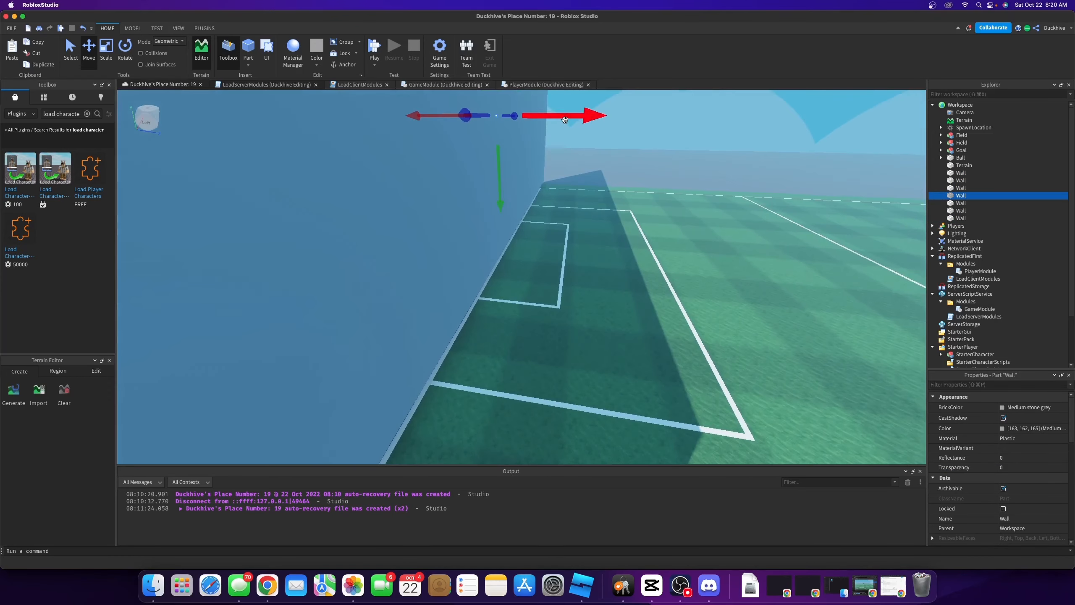
{"action": "left_click_drag", "start_coordinate": [565, 119], "coordinate": [569, 119]}
{"action": "right_click_drag", "start_coordinate": [569, 119], "coordinate": [600, 209]}
{"action": "key", "text": "s"}
Scale a side wall lengthwise along the copied Field so it reaches the moved end wall
{"action": "left_click", "coordinate": [596, 218]}
{"action": "key", "text": "super+3"}
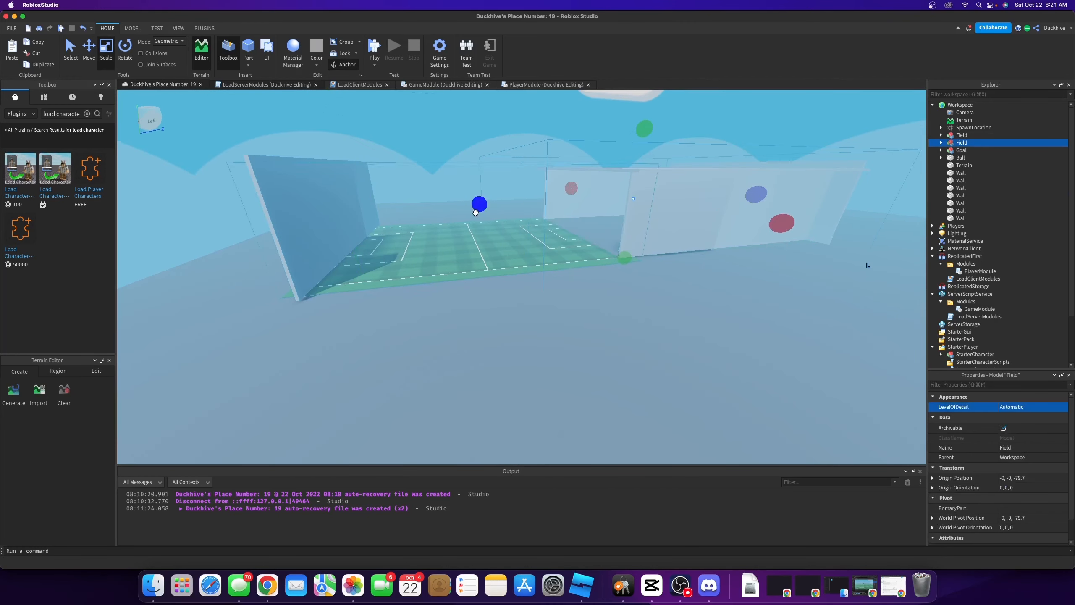
{"action": "right_click_drag", "start_coordinate": [669, 207], "coordinate": [669, 207]}
{"action": "left_click", "coordinate": [940, 143]}
{"action": "left_click", "coordinate": [940, 143]}
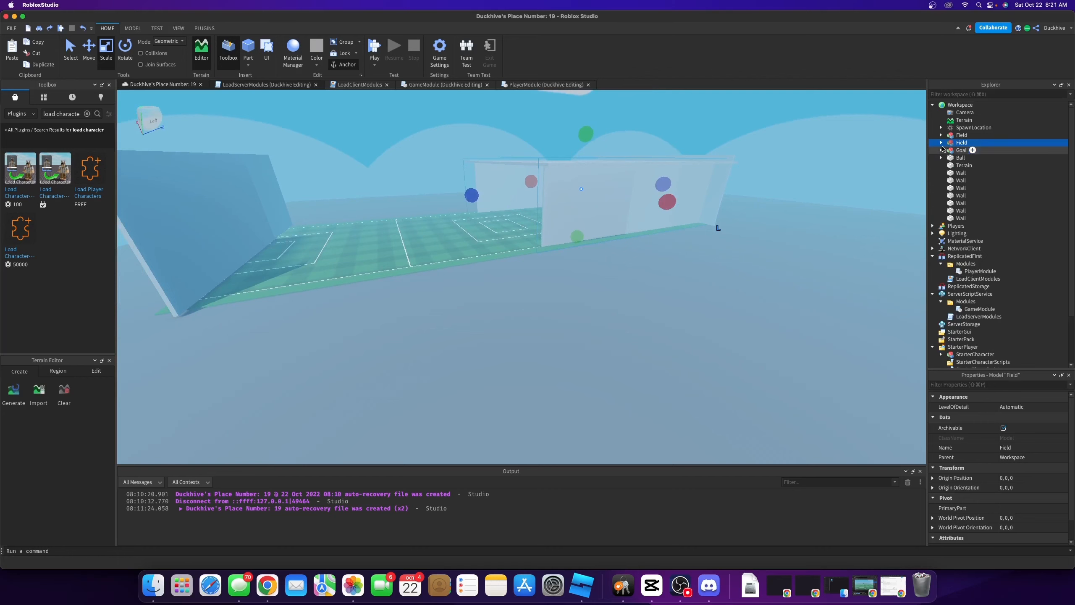
{"action": "left_click", "coordinate": [622, 205]}
{"action": "left_click_drag", "start_coordinate": [524, 210], "coordinate": [124, 243]}
{"action": "key", "text": "w"}
{"action": "right_click_drag", "start_coordinate": [214, 254], "coordinate": [214, 254]}
{"action": "left_click_drag", "start_coordinate": [474, 225], "coordinate": [475, 225]}
{"action": "key", "text": "w"}
{"action": "right_click_drag", "start_coordinate": [475, 226], "coordinate": [507, 249]}
Scale the remaining short stadium walls lengthwise so they meet the moved end wall
{"action": "left_click", "coordinate": [967, 180]}
{"action": "left_click_drag", "start_coordinate": [517, 241], "coordinate": [276, 277]}
{"action": "key", "text": "w"}
{"action": "right_click_drag", "start_coordinate": [656, 211], "coordinate": [656, 210]}
{"action": "key", "text": "s"}
{"action": "left_click_drag", "start_coordinate": [630, 213], "coordinate": [233, 304]}
{"action": "right_click_drag", "start_coordinate": [233, 304], "coordinate": [232, 304]}
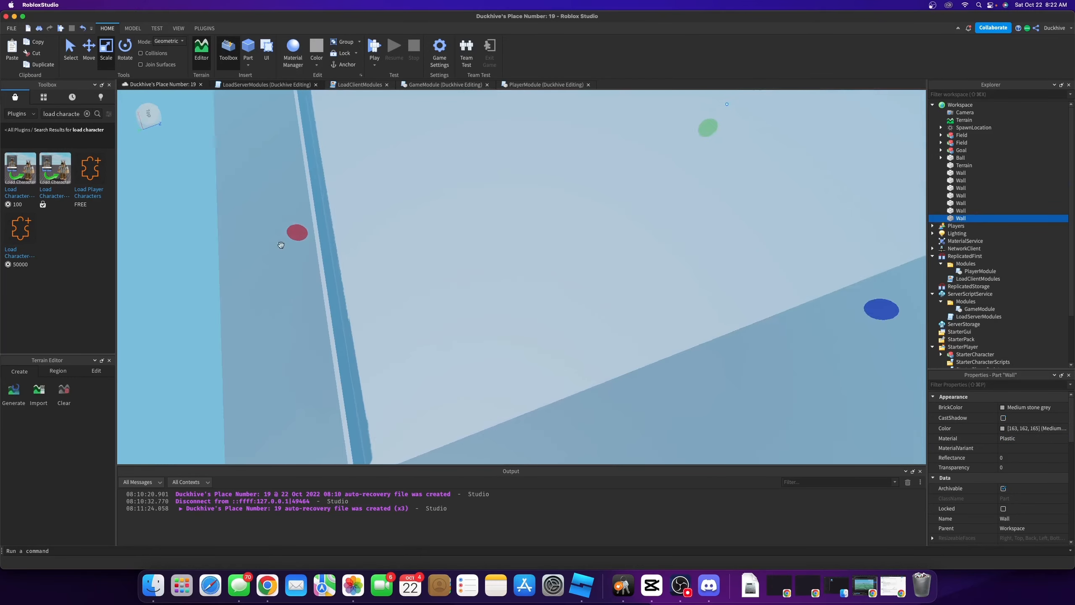
{"action": "left_click_drag", "start_coordinate": [298, 233], "coordinate": [303, 233]}
{"action": "right_click_drag", "start_coordinate": [414, 236], "coordinate": [414, 235]}
{"action": "key", "text": "w"}
Set the Transparency of all seven Wall parts to 1
{"action": "left_click", "coordinate": [962, 173]}
{"action": "left_click", "coordinate": [965, 219], "text": "shift"}
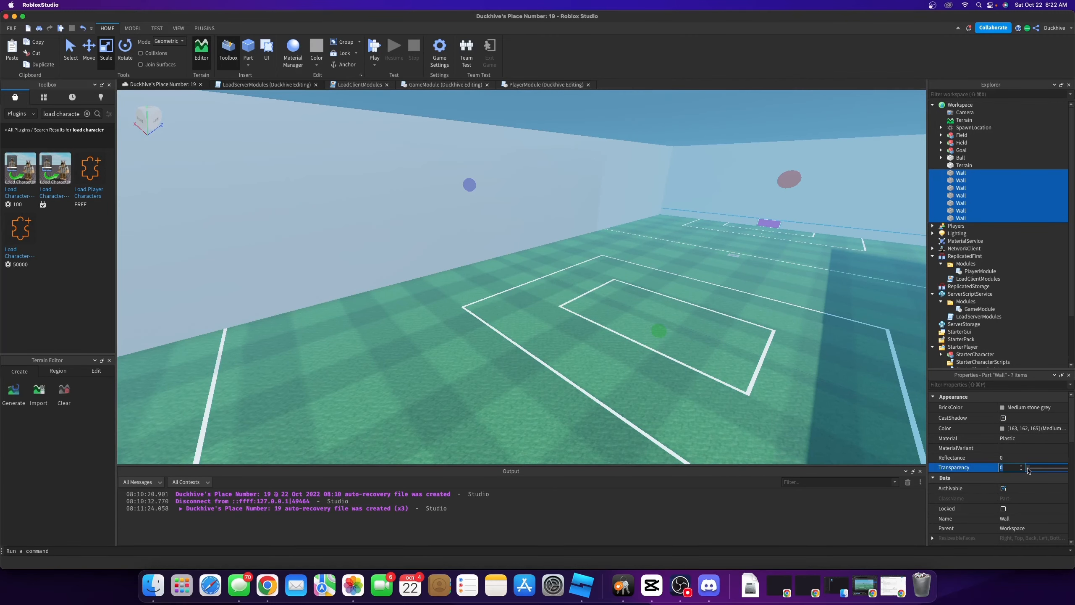
{"action": "type", "text": "1"}
{"action": "key", "text": "Return"}
{"action": "right_click_drag", "start_coordinate": [572, 226], "coordinate": [572, 226]}
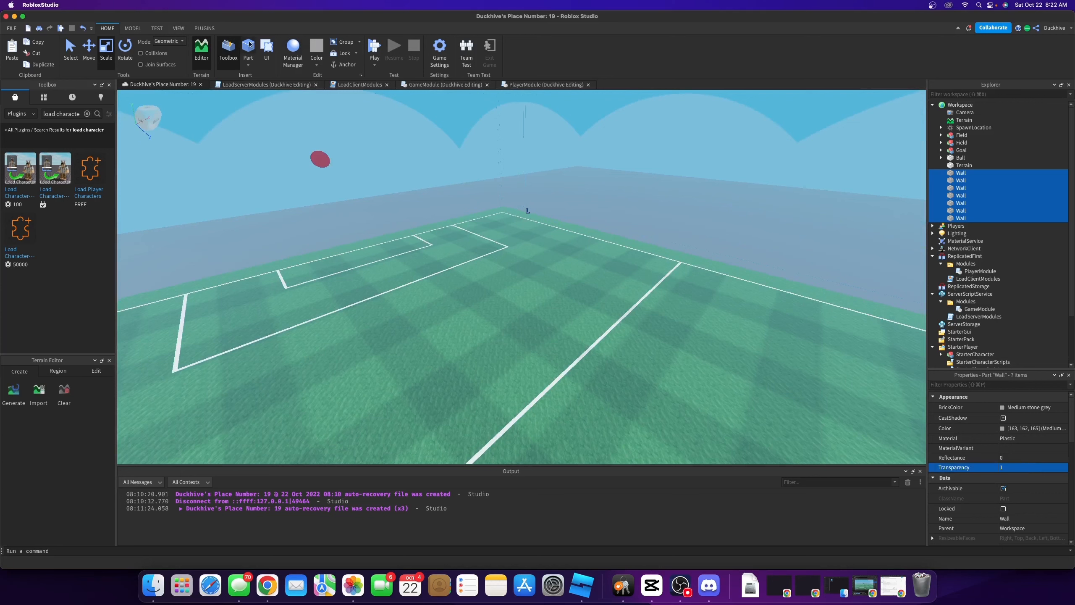
Start a play test and run the character with the ball along the lengthened pitch
{"action": "left_click", "coordinate": [374, 47]}
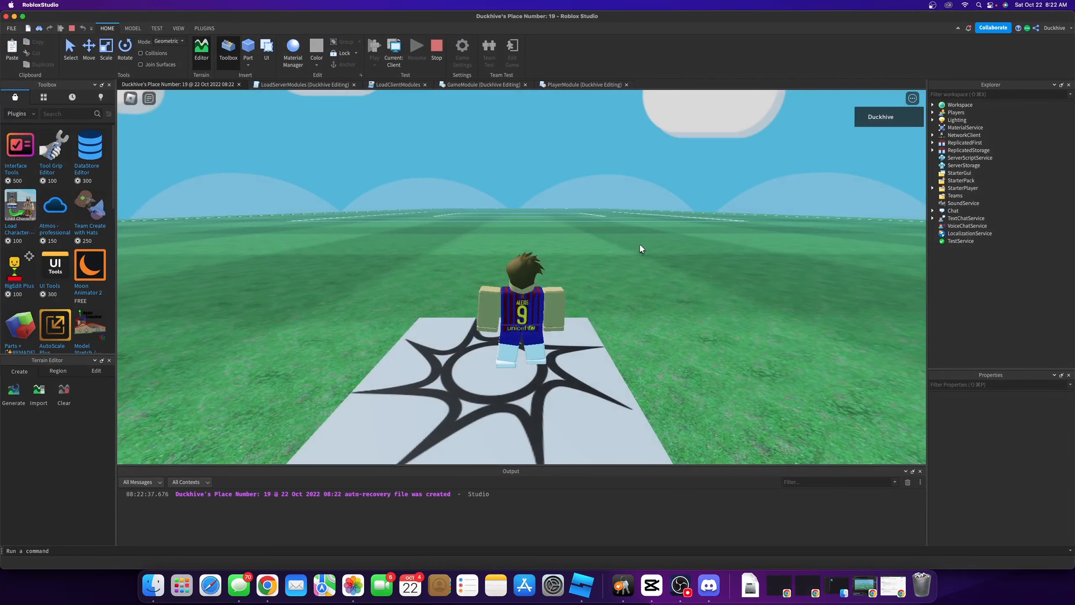
{"action": "key", "text": "w"}
{"action": "right_click_drag", "start_coordinate": [640, 246], "coordinate": [641, 246]}
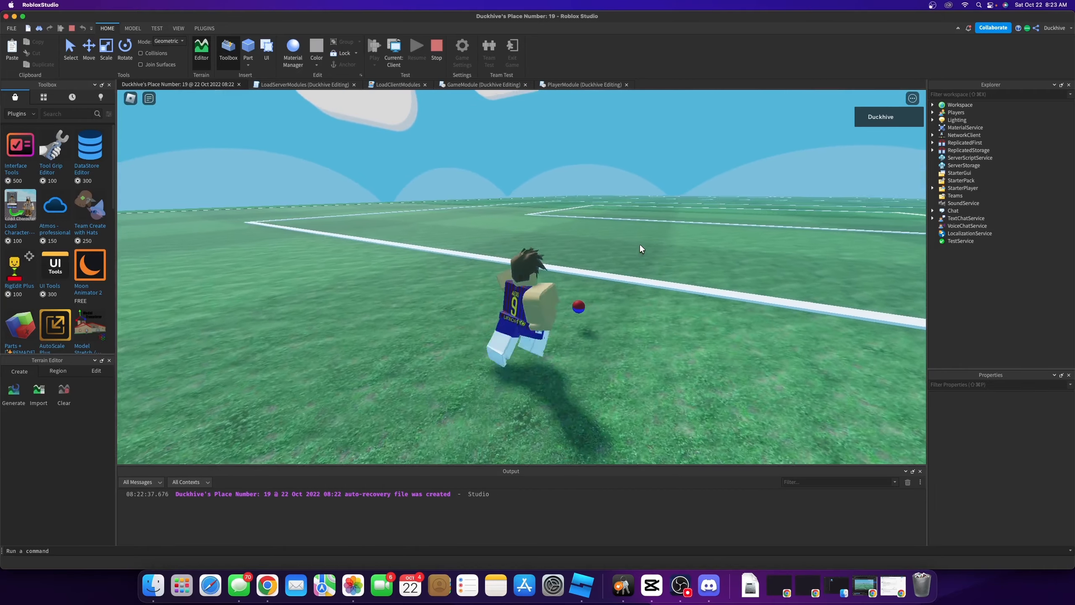
{"action": "right_click_drag", "start_coordinate": [640, 245], "coordinate": [640, 246]}
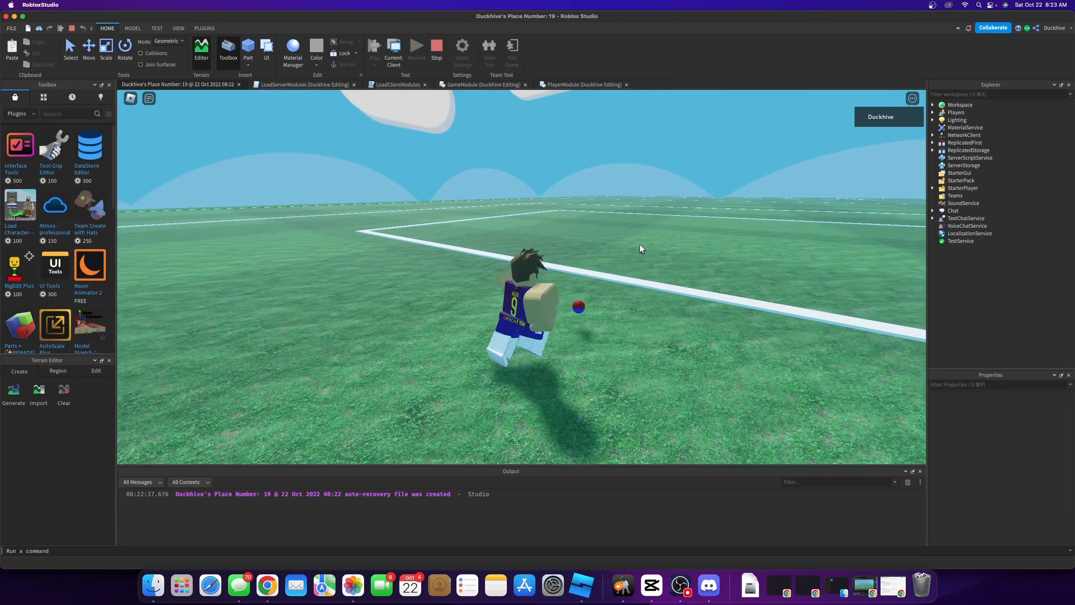
{"action": "key", "text": "w"}
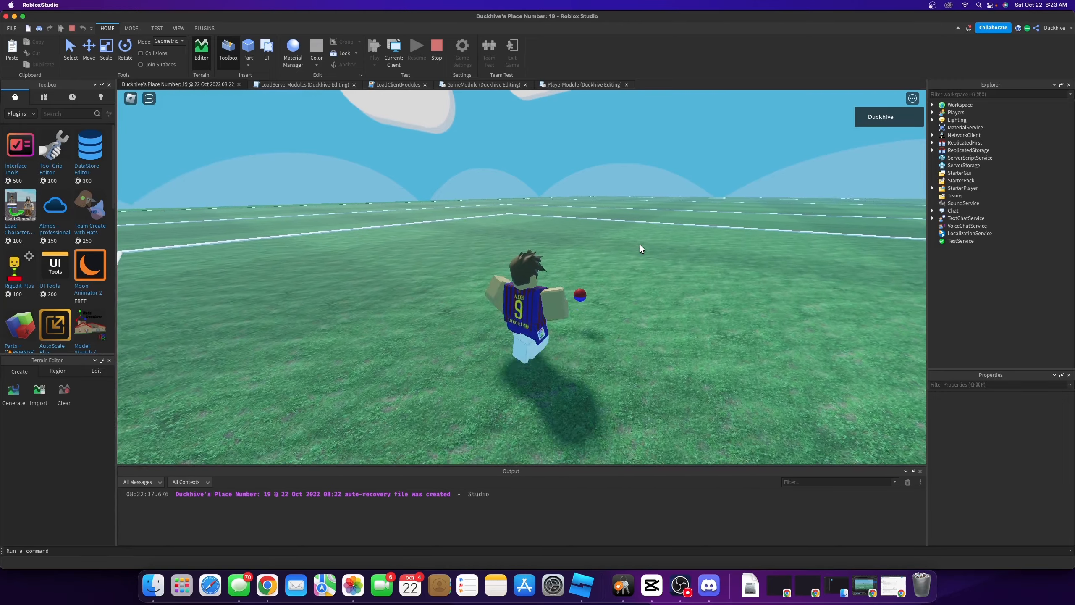
{"action": "right_click_drag", "start_coordinate": [640, 246], "coordinate": [640, 245]}
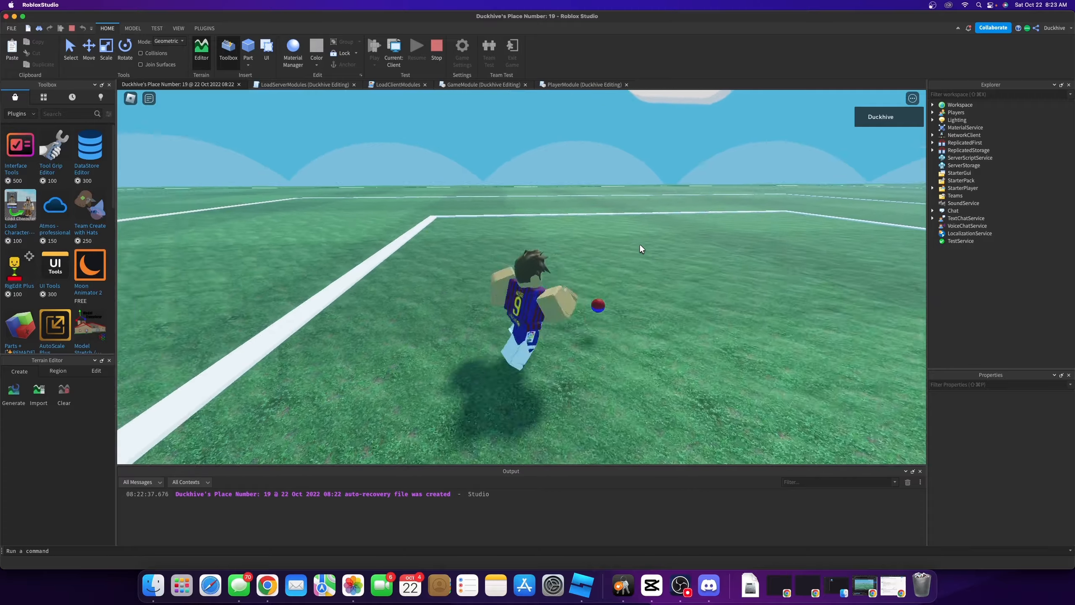
Test dribbling the ball from side to side on the pitch and stop the play test
{"action": "key", "text": "Right"}
{"action": "key", "text": "Left"}
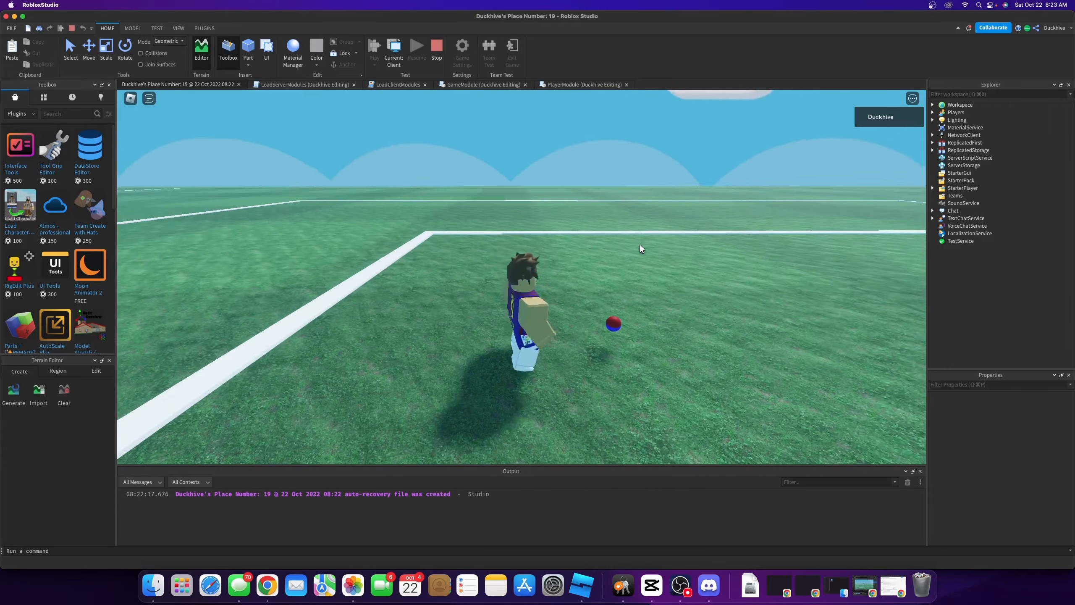
{"action": "key", "text": "Right"}
{"action": "key", "text": "Left"}
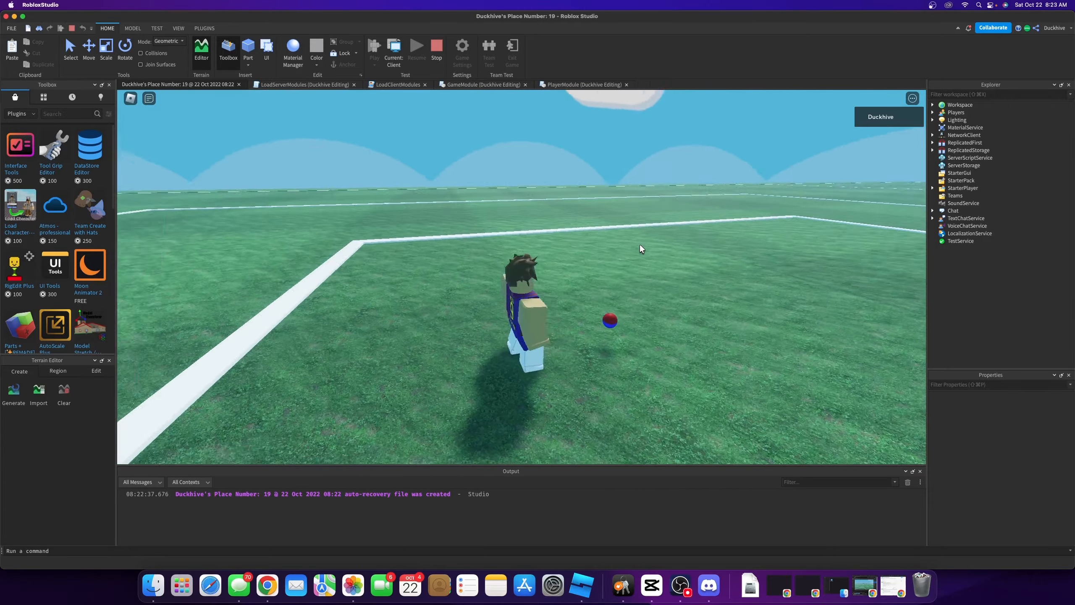
{"action": "key", "text": "Left"}
{"action": "key", "text": "Right"}
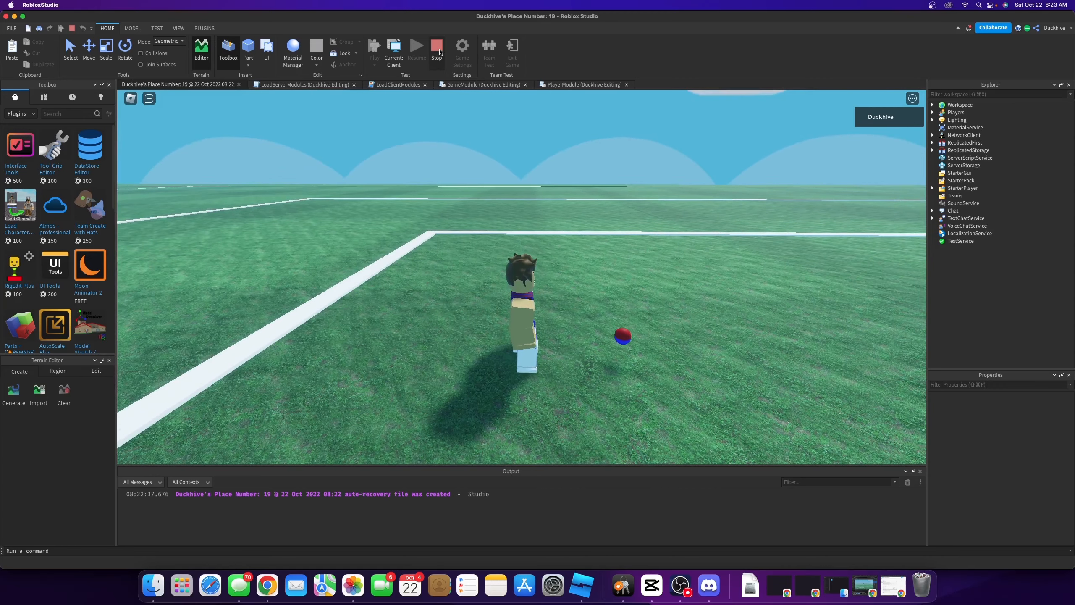
{"action": "right_click_drag", "start_coordinate": [625, 218], "coordinate": [625, 218]}
{"action": "key", "text": "d"}
{"action": "key", "text": "a"}
{"action": "key", "text": "d"}
{"action": "key", "text": "a"}
{"action": "key", "text": "d"}
{"action": "key", "text": "a"}
{"action": "key", "text": "d"}
{"action": "key", "text": "a"}
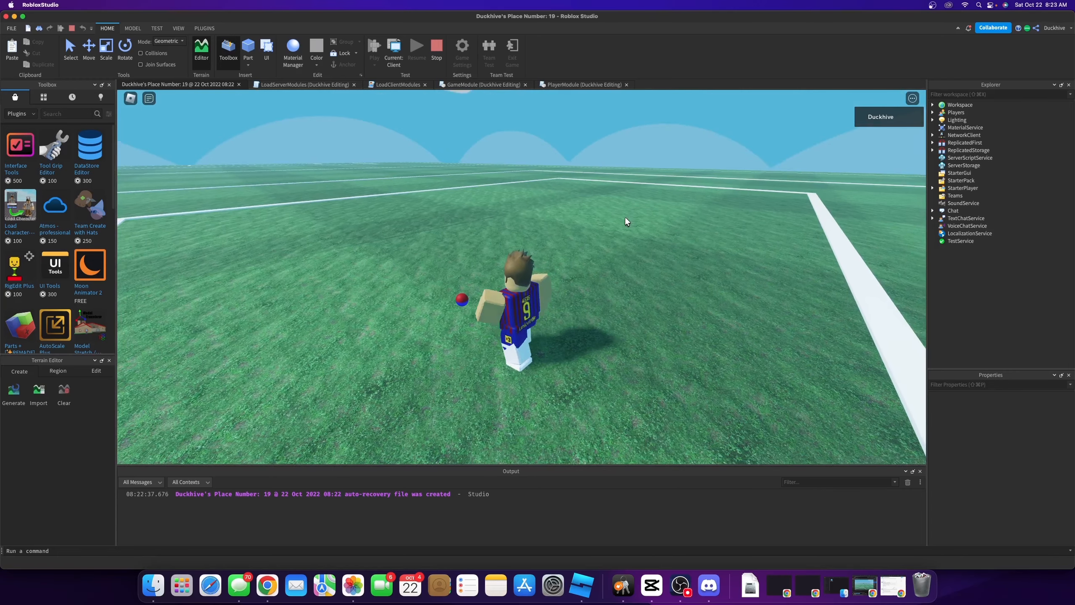
{"action": "left_click", "coordinate": [437, 47]}
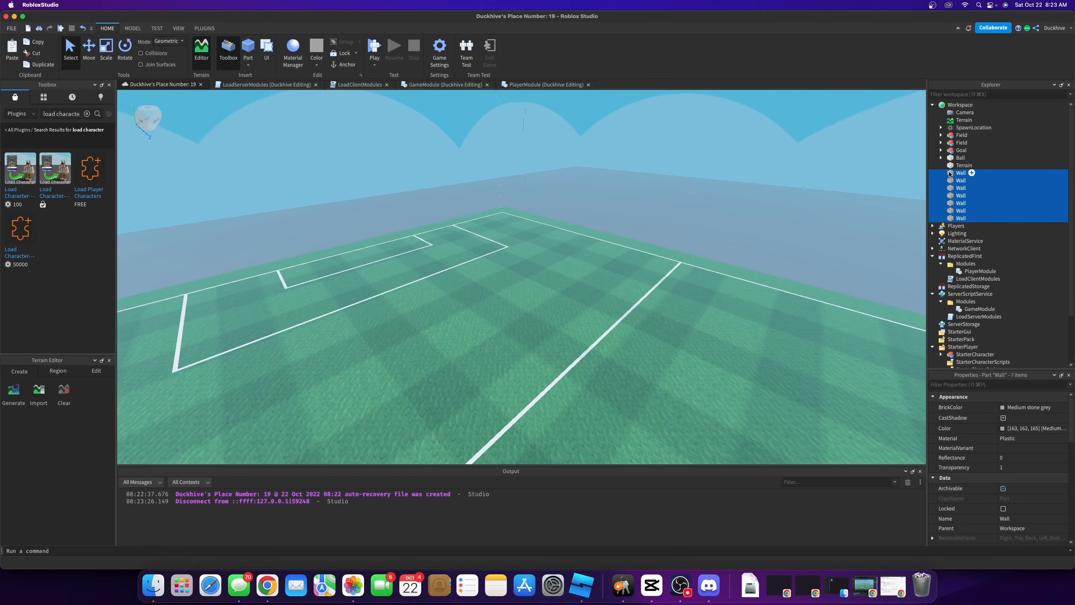
Make all seven Wall parts opaque again with a Transparency of 0
{"action": "left_click", "coordinate": [1020, 469]}
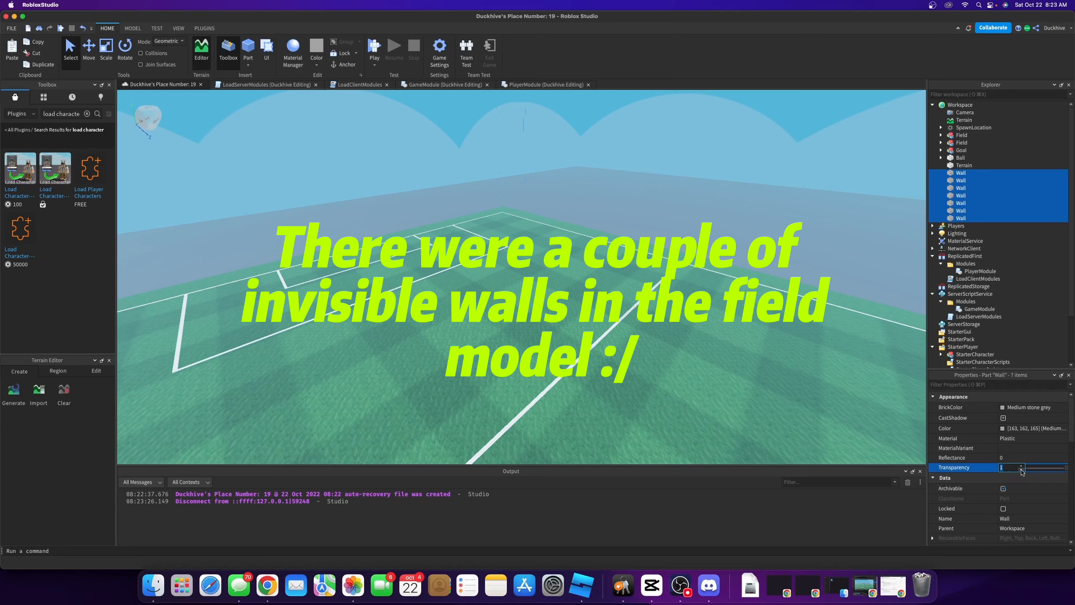
{"action": "type", "text": "0"}
{"action": "key", "text": "Return"}
{"action": "right_click_drag", "start_coordinate": [648, 367], "coordinate": [648, 368]}
Examine the unions and parts inside the original Field for invisible walls
{"action": "left_click", "coordinate": [942, 142]}
{"action": "left_click", "coordinate": [959, 151]}
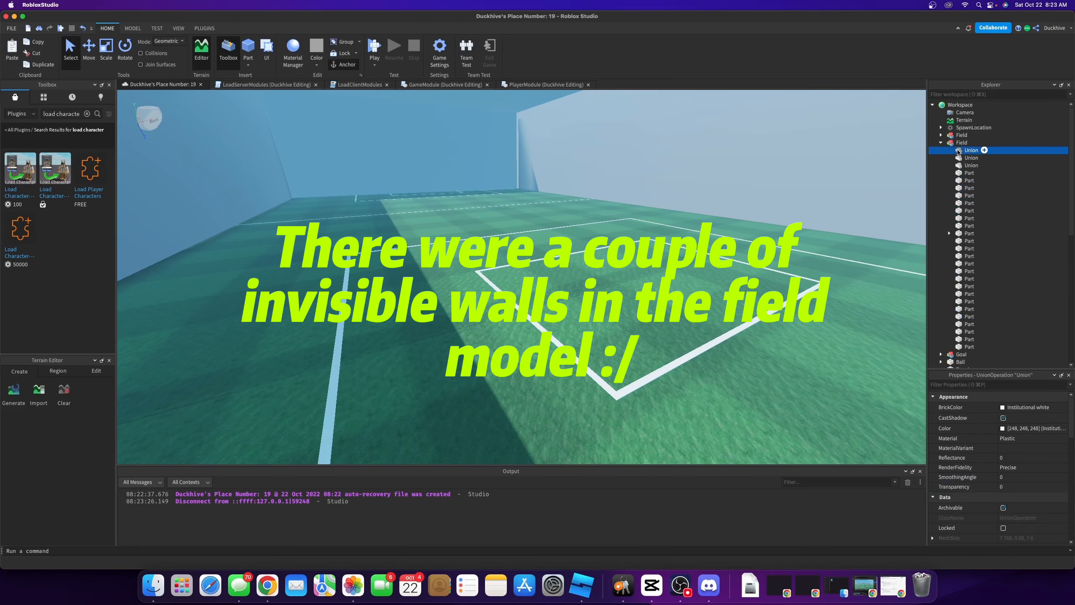
{"action": "left_click", "coordinate": [950, 235]}
{"action": "left_click", "coordinate": [968, 233]}
{"action": "right_click_drag", "start_coordinate": [716, 292], "coordinate": [715, 292]}
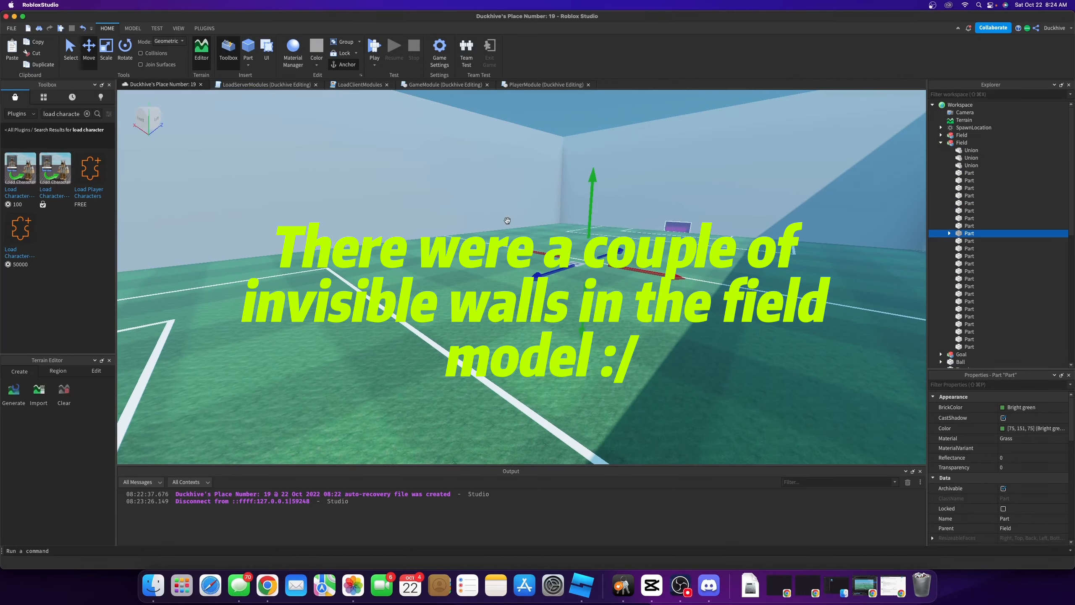
{"action": "right_click_drag", "start_coordinate": [507, 220], "coordinate": [507, 220]}
{"action": "right_click_drag", "start_coordinate": [681, 247], "coordinate": [681, 247]}
{"action": "left_click", "coordinate": [983, 150]}
{"action": "right_click_drag", "start_coordinate": [910, 155], "coordinate": [909, 154]}
Delete the fully transparent Part floating above the pitch in the original Field
{"action": "left_click", "coordinate": [969, 173]}
{"action": "key", "text": "f"}
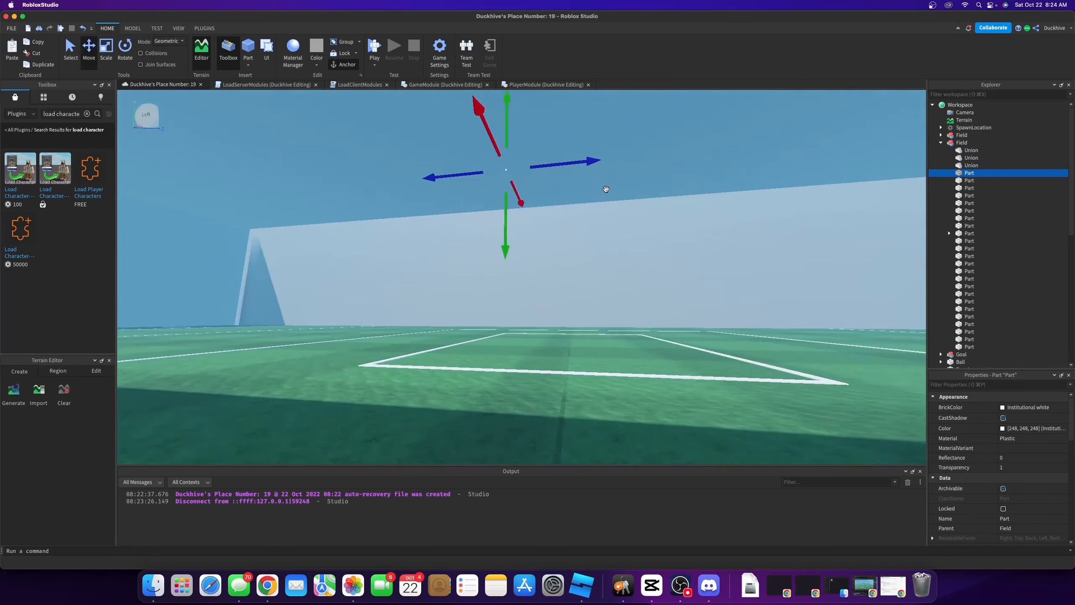
{"action": "left_click", "coordinate": [975, 180]}
{"action": "key", "text": "f"}
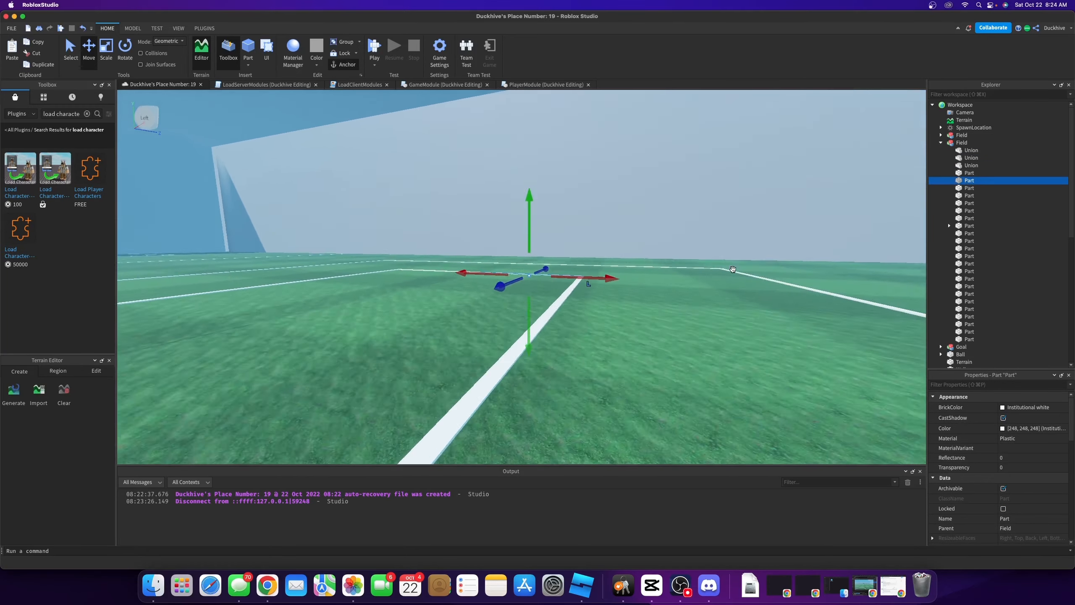
Play-test running with the ball across the pitch to check for invisible barriers, and stop the test
{"action": "left_click", "coordinate": [374, 47]}
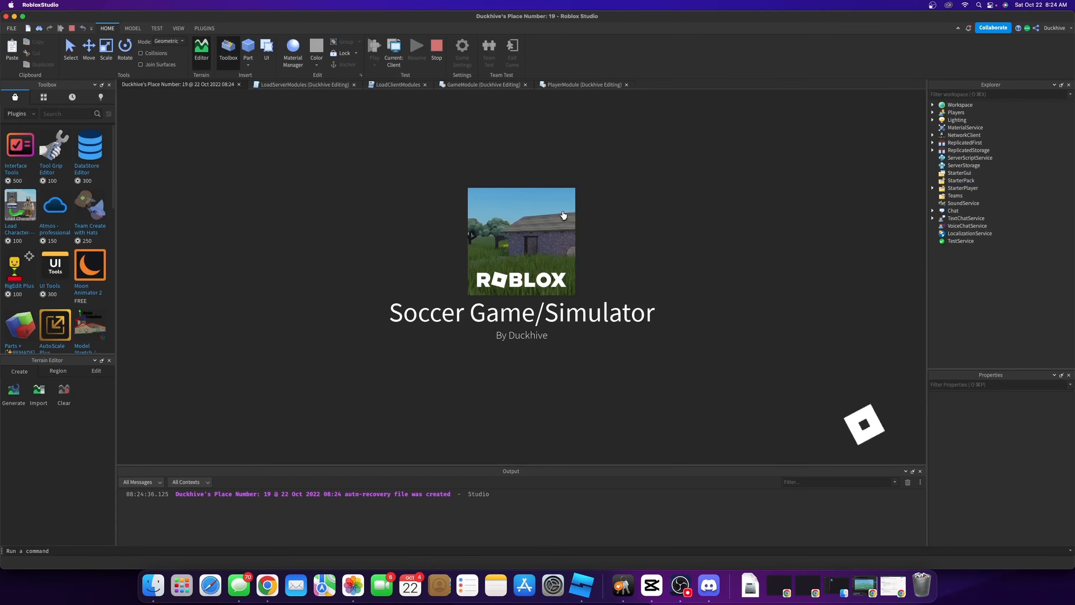
{"action": "key", "text": "s"}
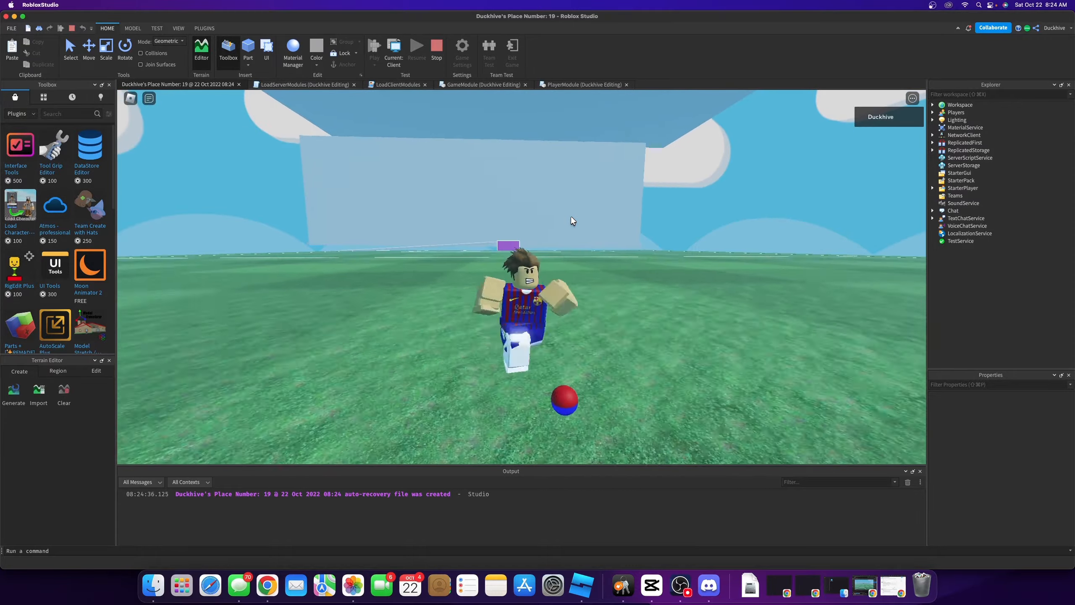
{"action": "key", "text": "w"}
{"action": "key", "text": "a"}
{"action": "key", "text": "w"}
{"action": "right_click_drag", "start_coordinate": [571, 216], "coordinate": [609, 220]}
{"action": "left_click", "coordinate": [434, 46]}
Go through the copied Field's parts and delete its invisible wall part
{"action": "left_click", "coordinate": [941, 143]}
{"action": "left_click", "coordinate": [940, 135]}
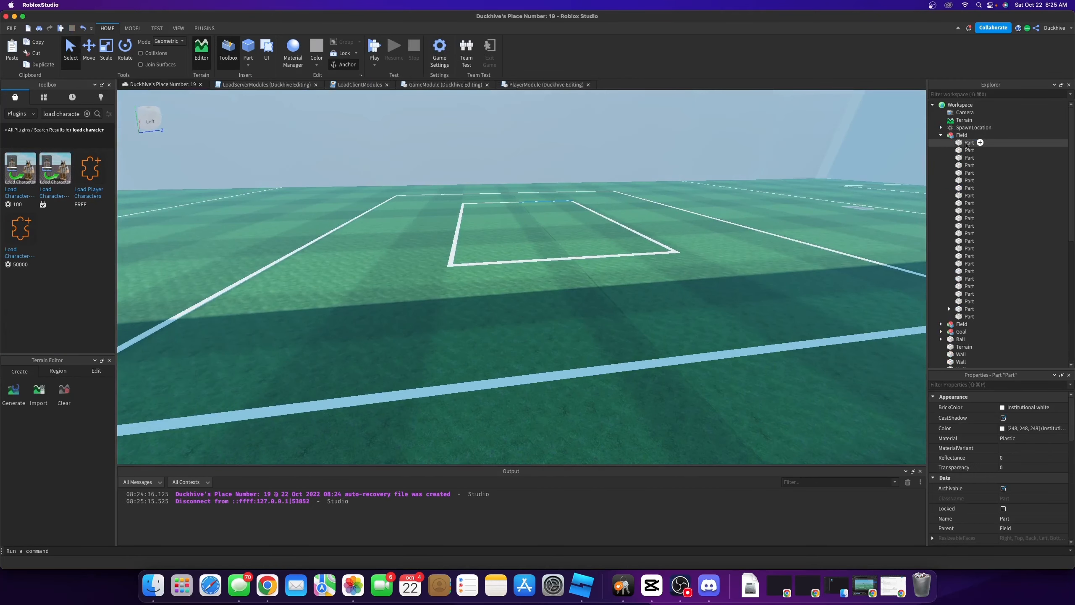
{"action": "left_click", "coordinate": [967, 143]}
{"action": "left_click", "coordinate": [965, 152]}
{"action": "key", "text": "Down"}
{"action": "key", "text": "Down"}
{"action": "key", "text": "Down"}
{"action": "key", "text": "Down"}
{"action": "key", "text": "Down"}
{"action": "key", "text": "Down"}
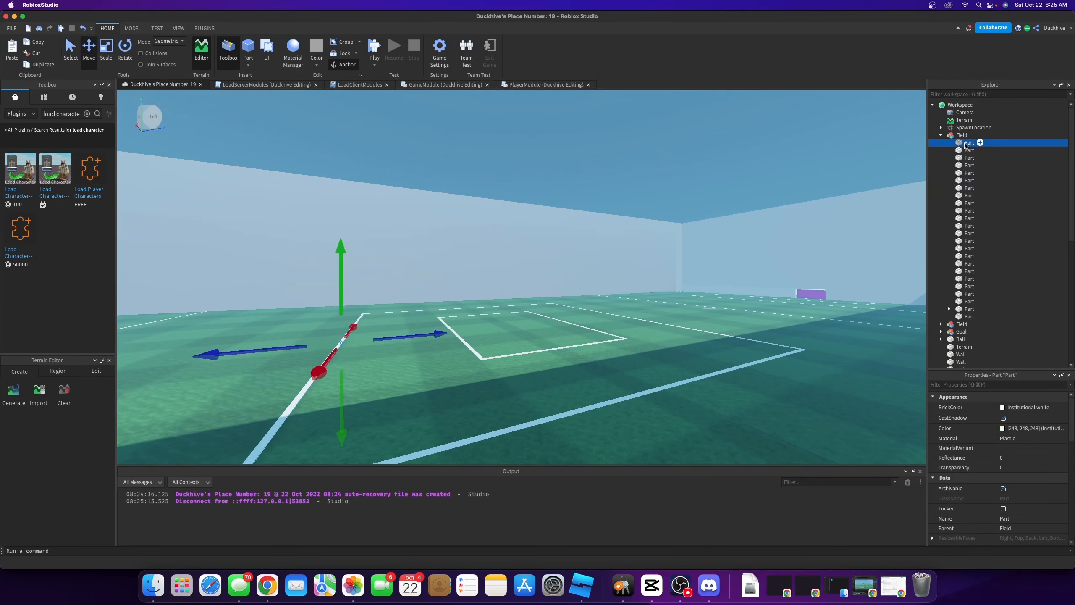
{"action": "right_click_drag", "start_coordinate": [486, 162], "coordinate": [487, 162]}
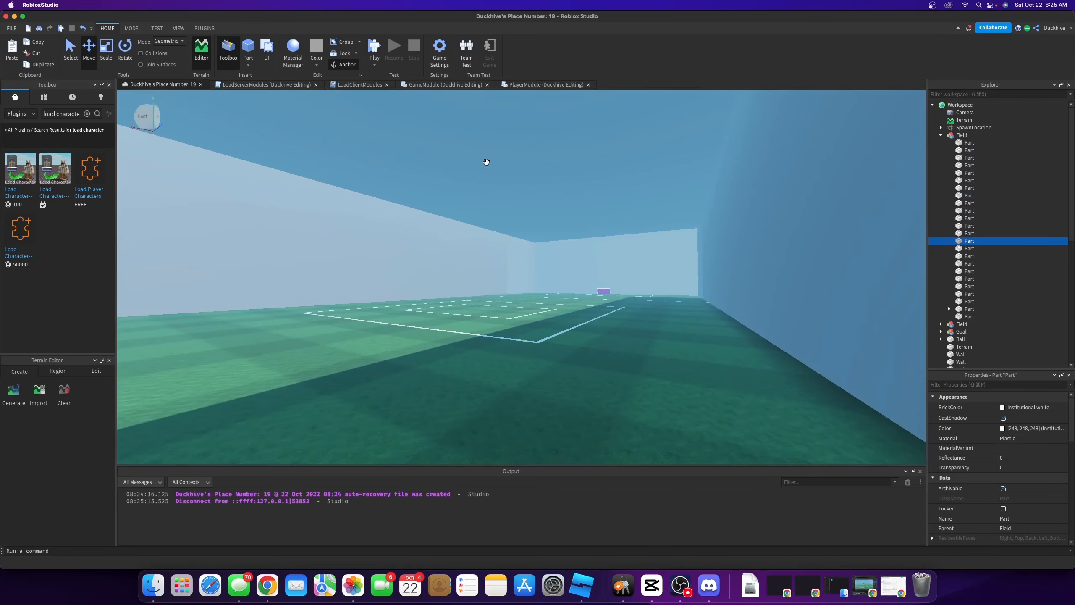
{"action": "key", "text": "Delete"}
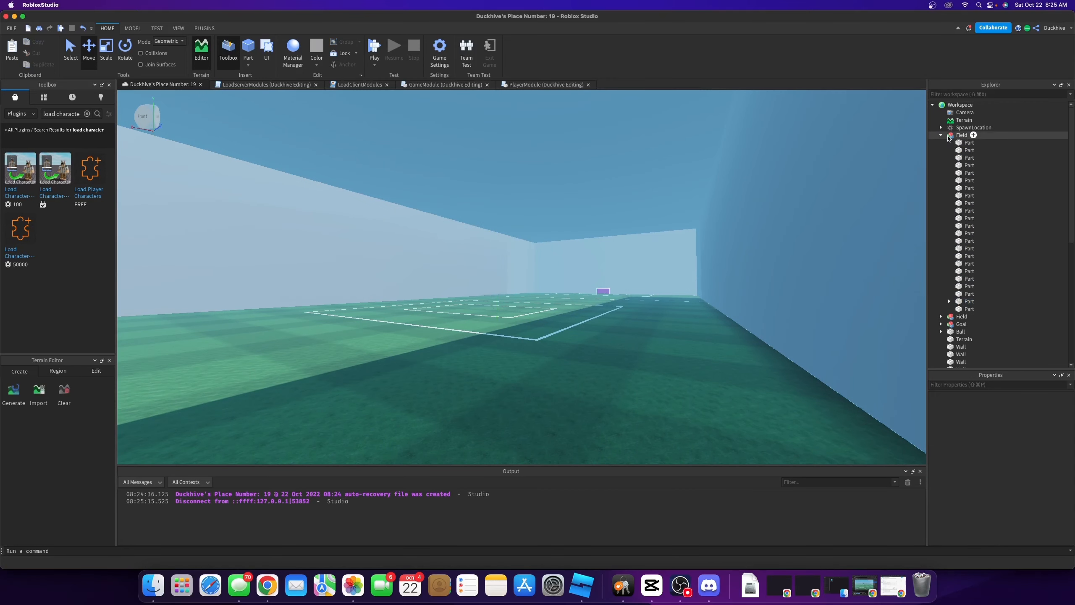
Select all seven Wall parts in the workspace together
{"action": "left_click", "coordinate": [961, 172]}
{"action": "left_click", "coordinate": [961, 218], "text": "shift"}
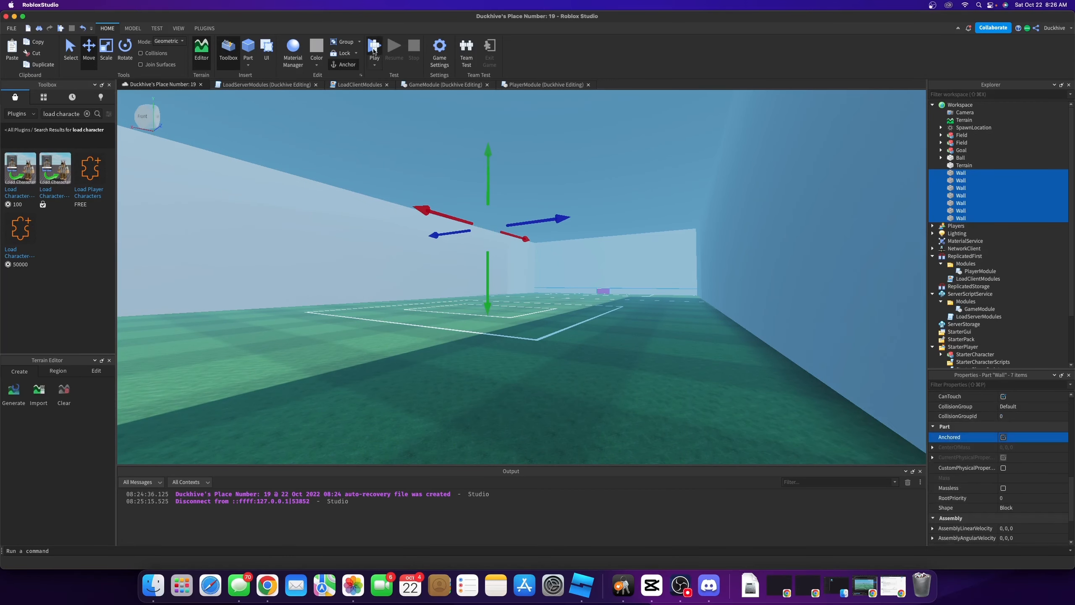
Play-test running with the ball up and down the full pitch to check for remaining invisible barriers, and stop the test
{"action": "left_click", "coordinate": [374, 48]}
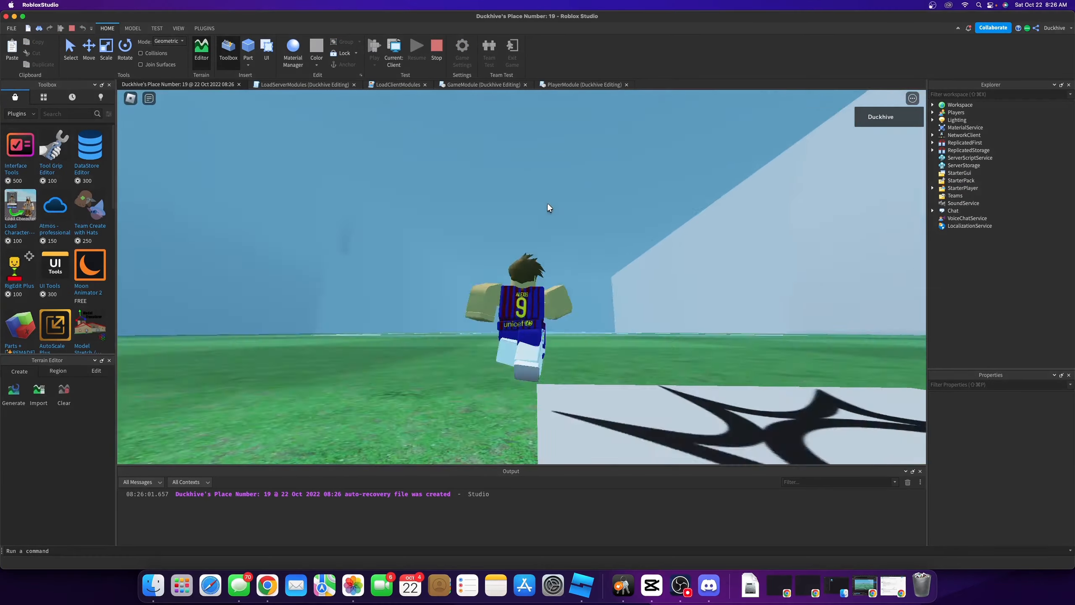
{"action": "key", "text": "w"}
{"action": "right_click_drag", "start_coordinate": [547, 203], "coordinate": [548, 203]}
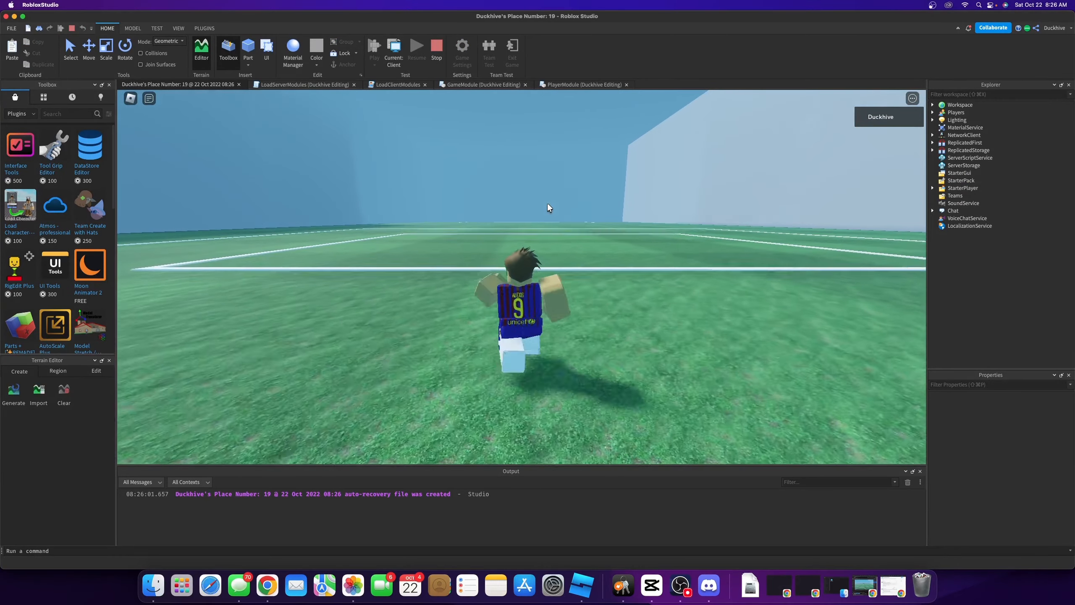
{"action": "key", "text": "w"}
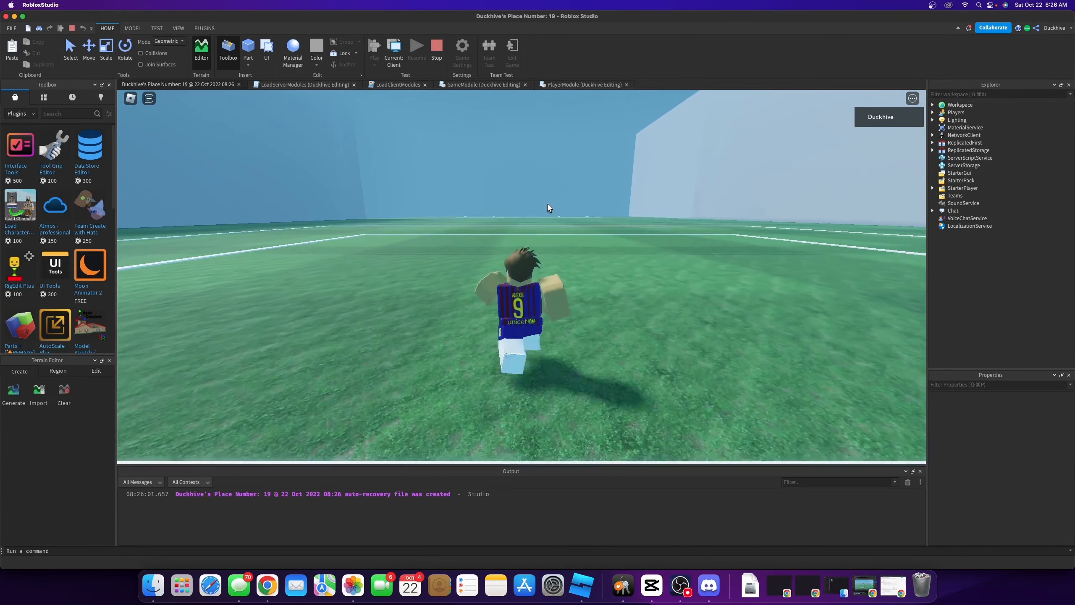
{"action": "key", "text": "w"}
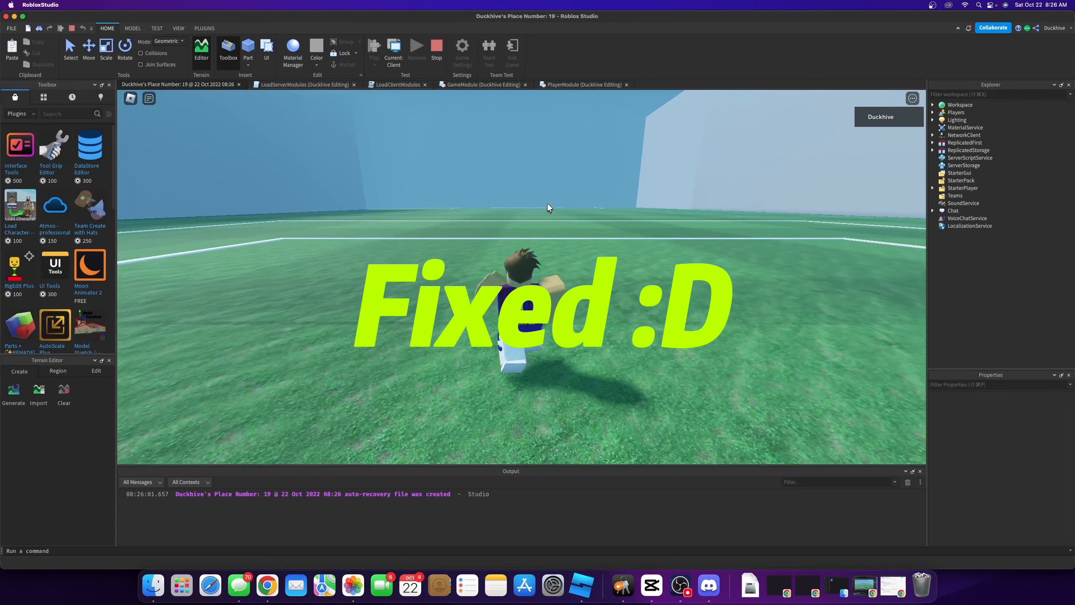
{"action": "key", "text": "w"}
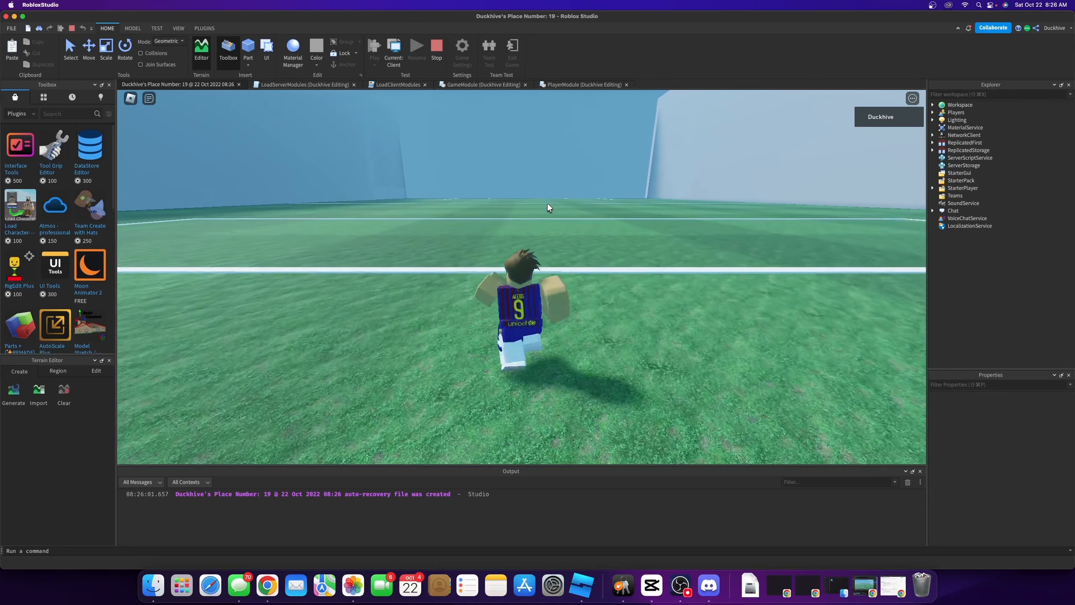
{"action": "key", "text": "w"}
{"action": "key", "text": "d"}
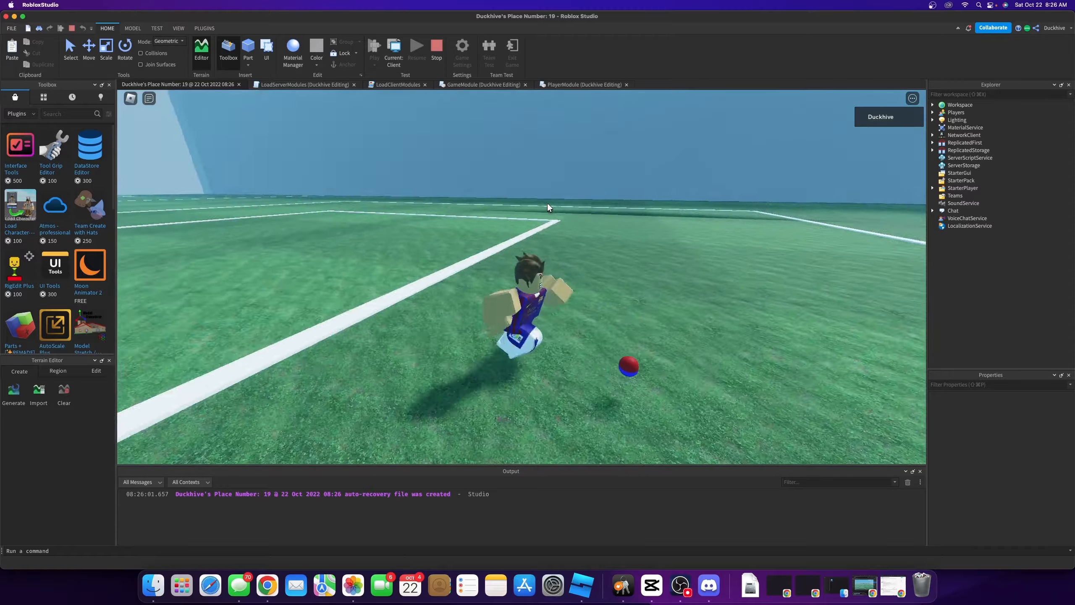
{"action": "key", "text": "a"}
{"action": "key", "text": "s"}
{"action": "key", "text": "d"}
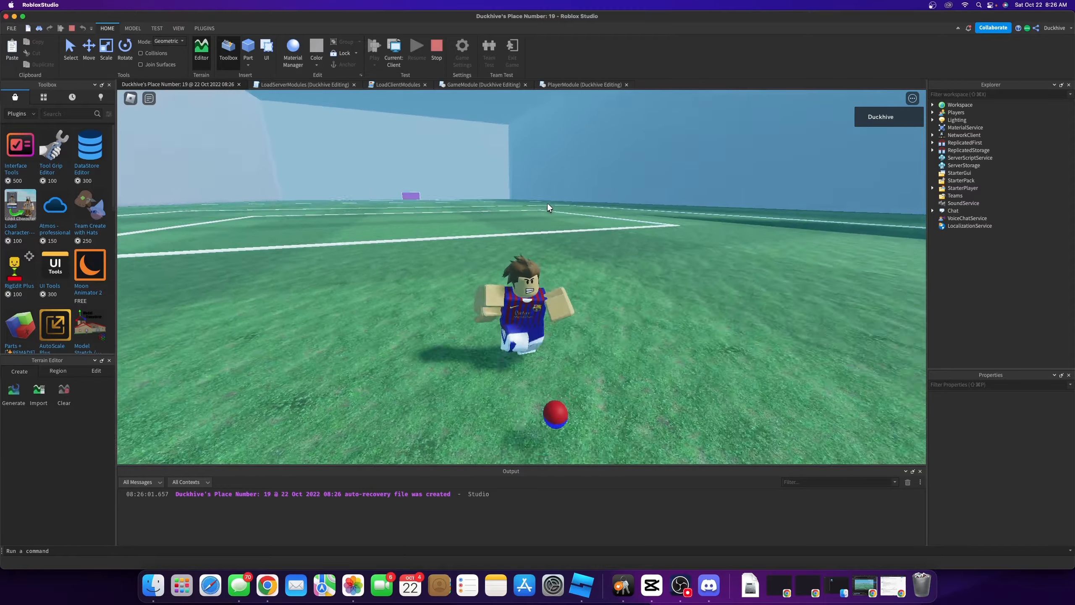
{"action": "key", "text": "d"}
{"action": "key", "text": "w"}
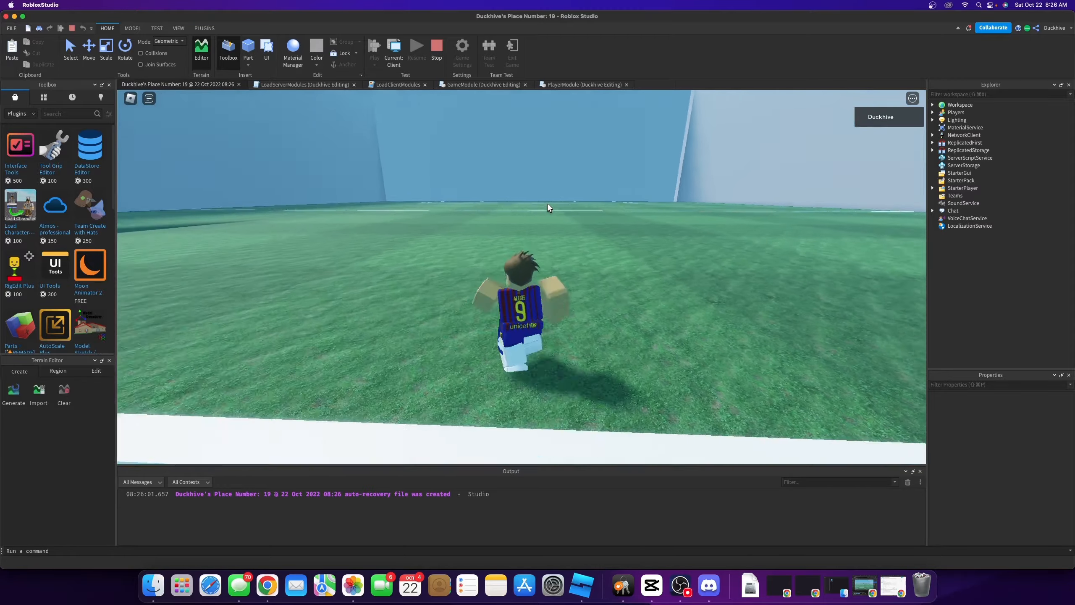
{"action": "key", "text": "w"}
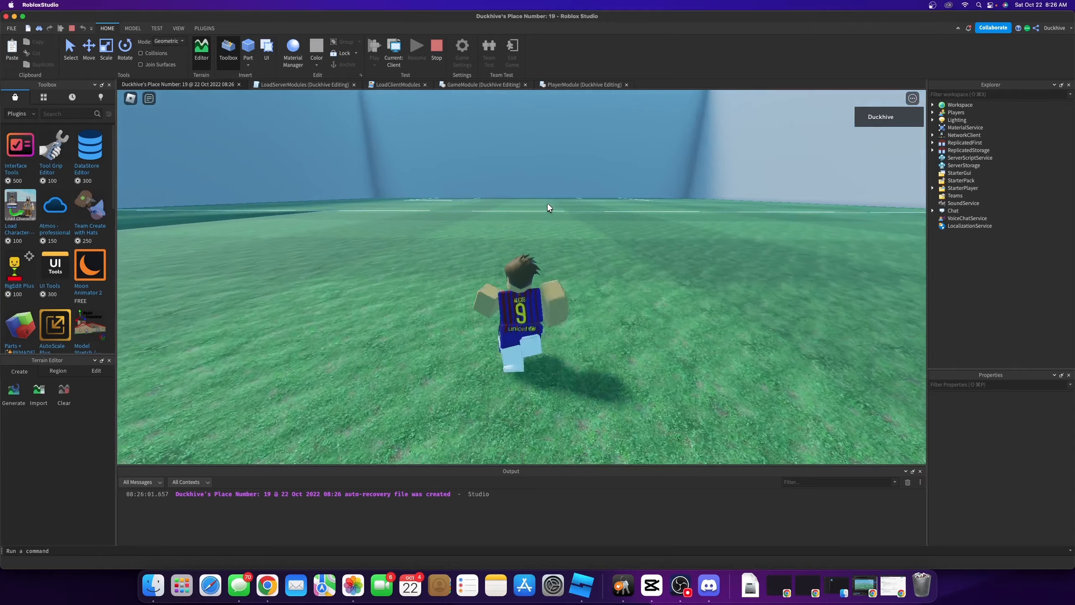
{"action": "key", "text": "w"}
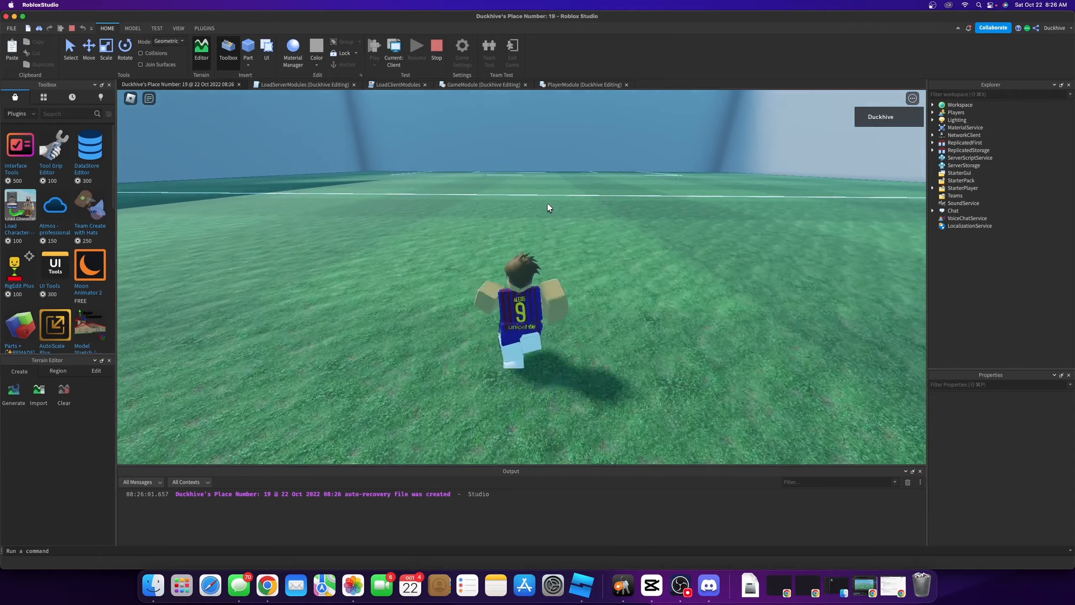
{"action": "key", "text": "d"}
{"action": "key", "text": "s"}
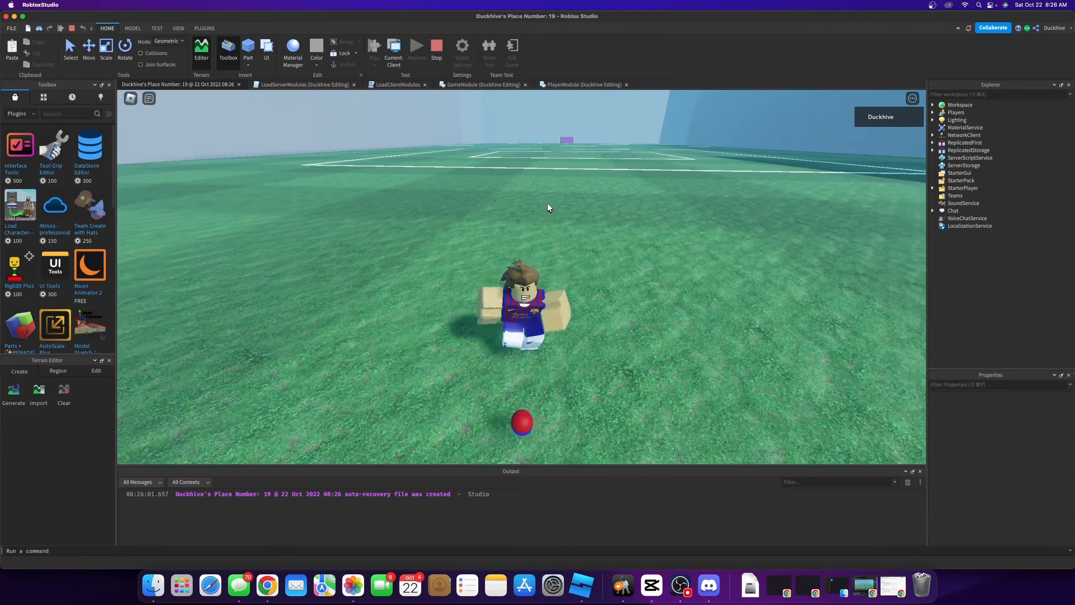
{"action": "key", "text": "s"}
{"action": "right_click_drag", "start_coordinate": [547, 203], "coordinate": [547, 203]}
{"action": "key", "text": "w"}
{"action": "key", "text": "d"}
{"action": "key", "text": "w"}
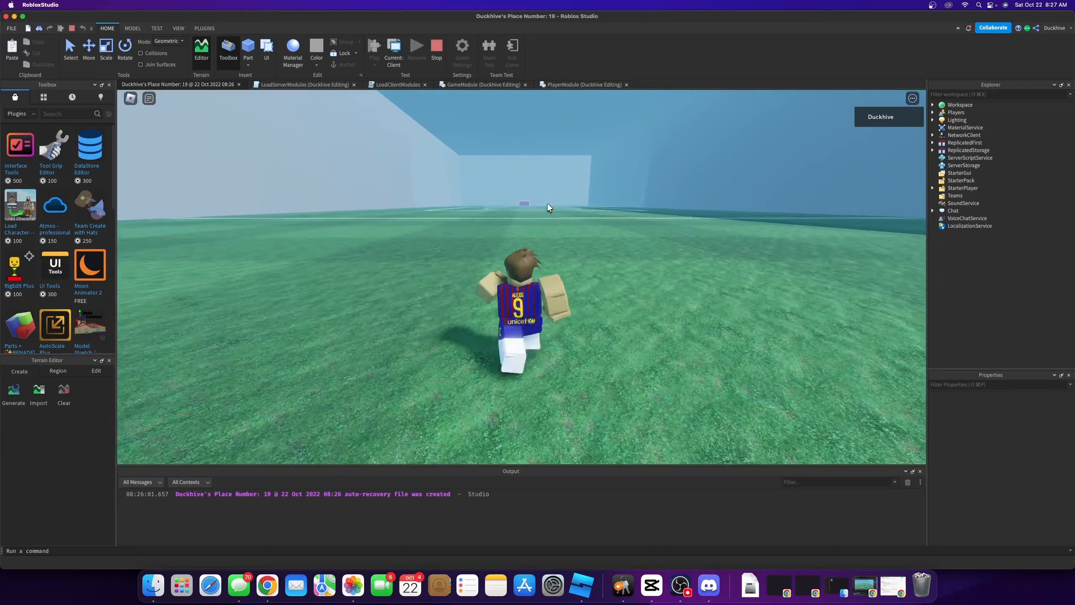
{"action": "key", "text": "d"}
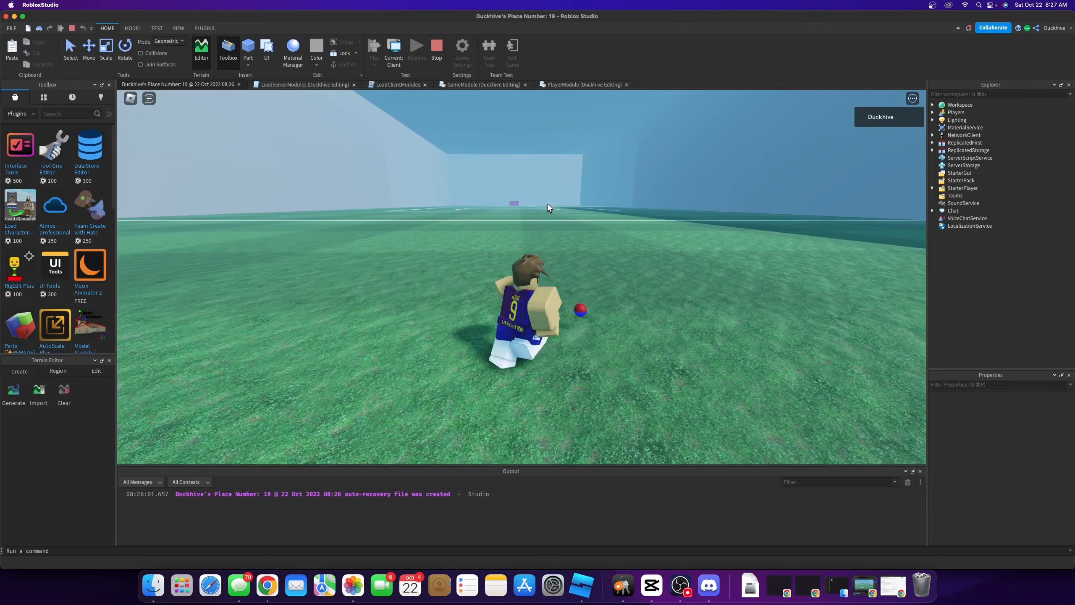
{"action": "right_click_drag", "start_coordinate": [547, 203], "coordinate": [548, 203]}
{"action": "key", "text": "a"}
{"action": "key", "text": "w"}
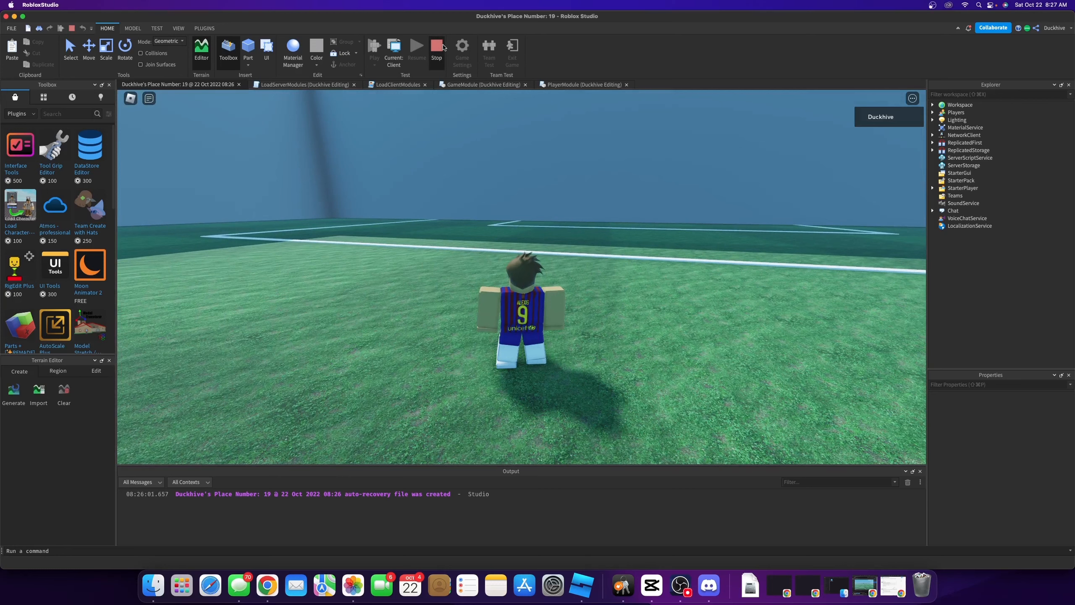
{"action": "left_click", "coordinate": [443, 47]}
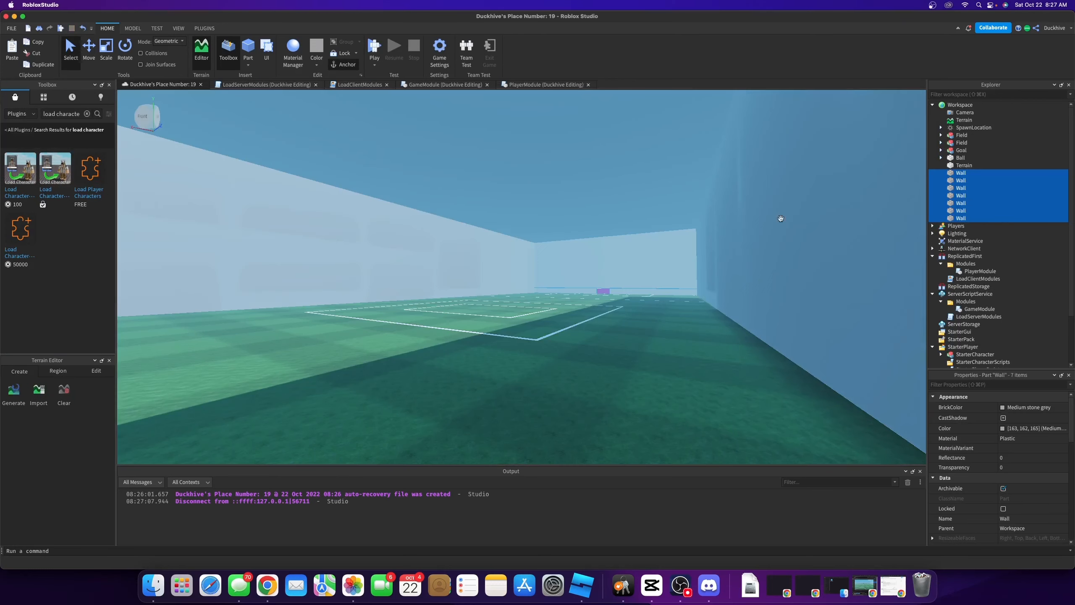
Make the seven selected Wall parts around the pitch fully invisible by setting their Transparency to 1
{"action": "left_click", "coordinate": [1017, 466]}
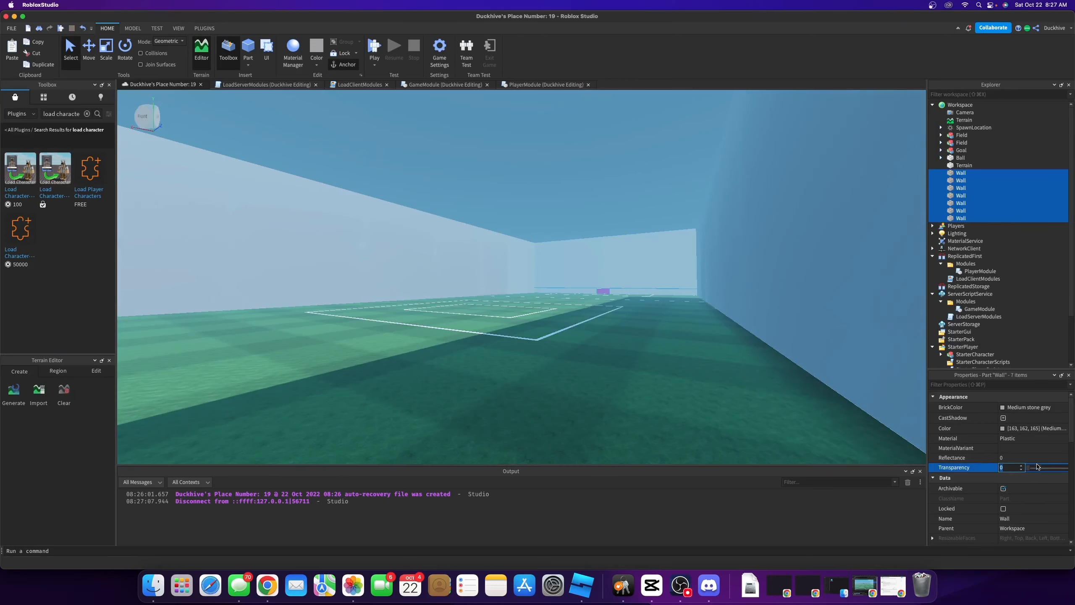
{"action": "type", "text": "1"}
{"action": "key", "text": "Return"}
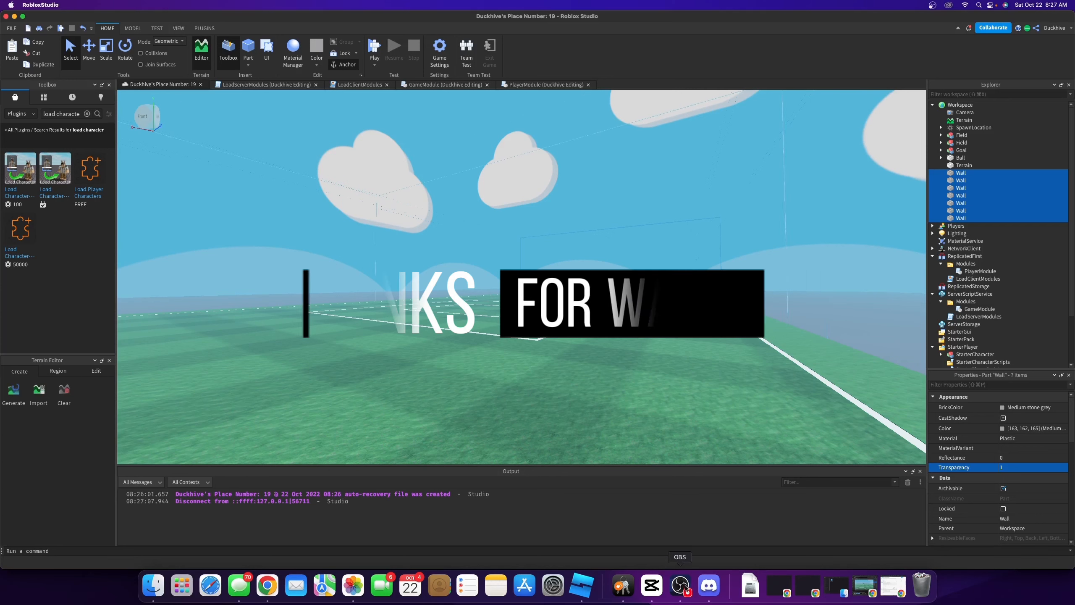
{"action": "right_click_drag", "start_coordinate": [495, 260], "coordinate": [496, 259]}
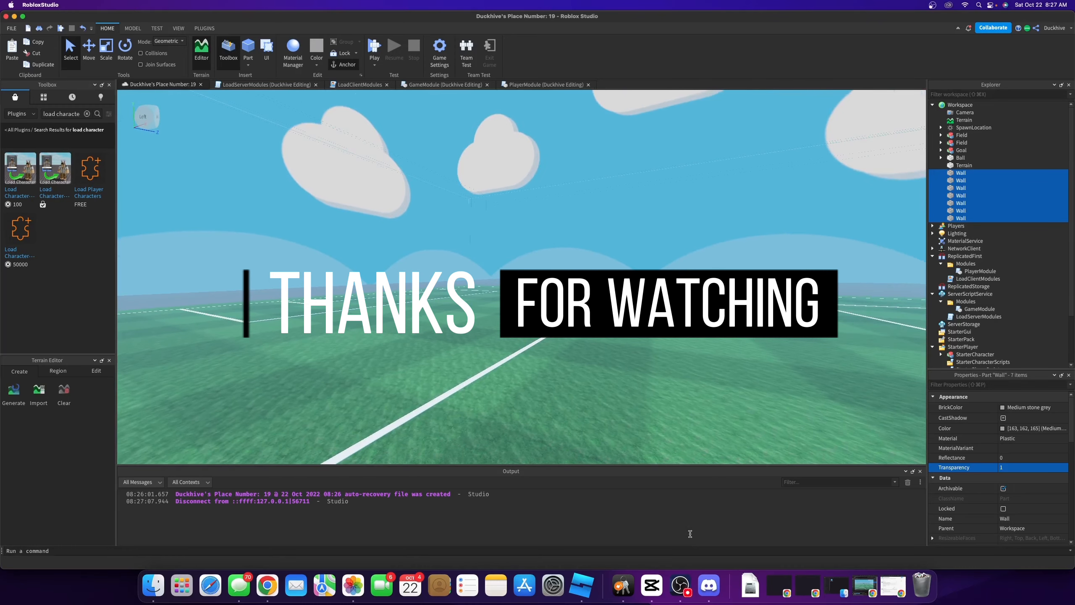